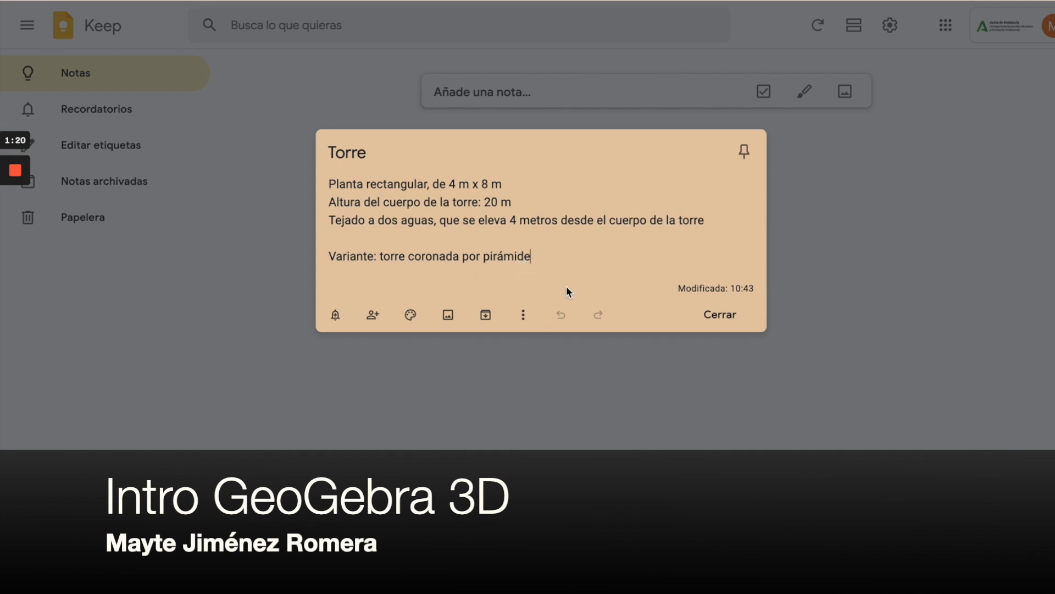
# - Search the web for "geogebra 3d" in a new browser tab and open GeoGebra's Calculadora 3D
pyautogui.hotkey('ctrl', 't')
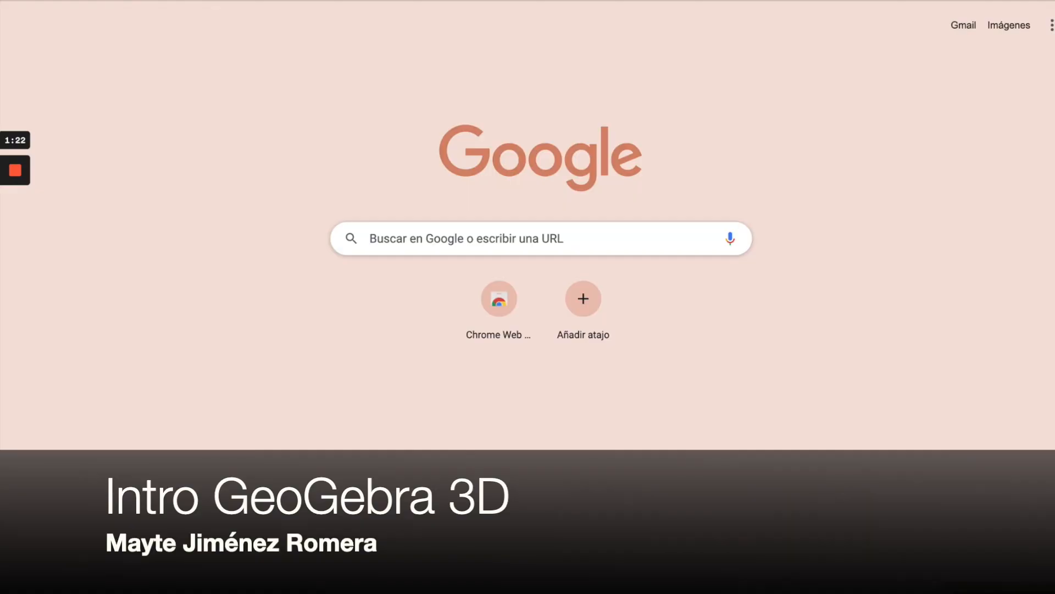
pyautogui.click(403, 246)
pyautogui.write('geogebra 3d')
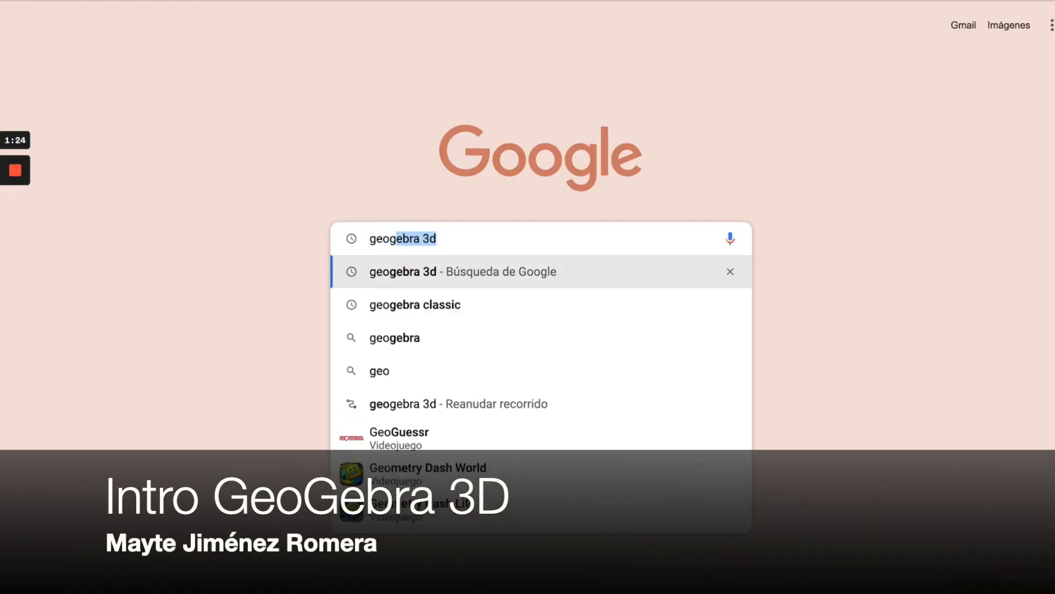
pyautogui.press('Return')
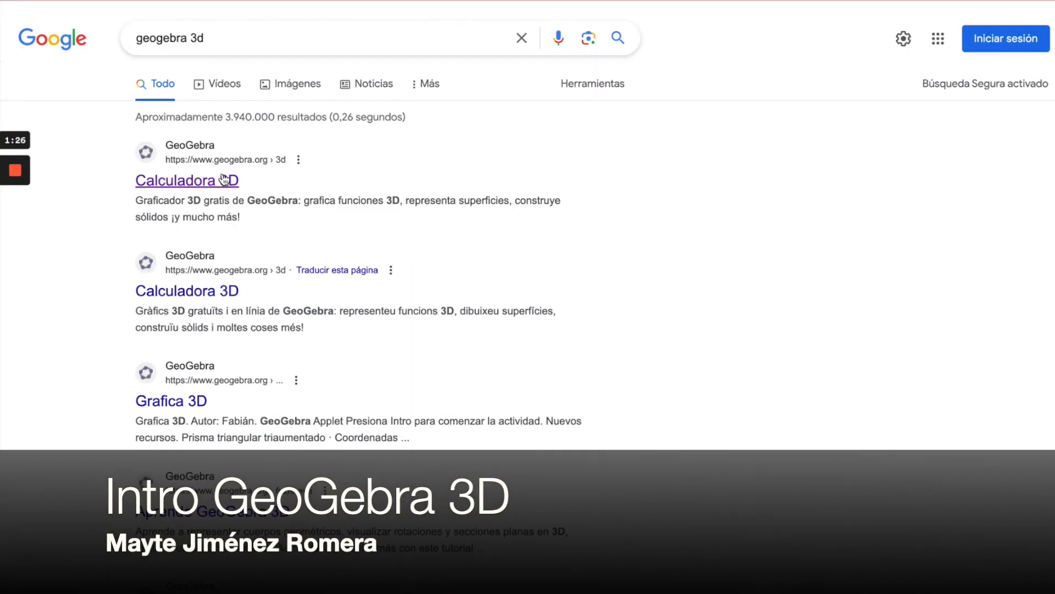
pyautogui.click(222, 177)
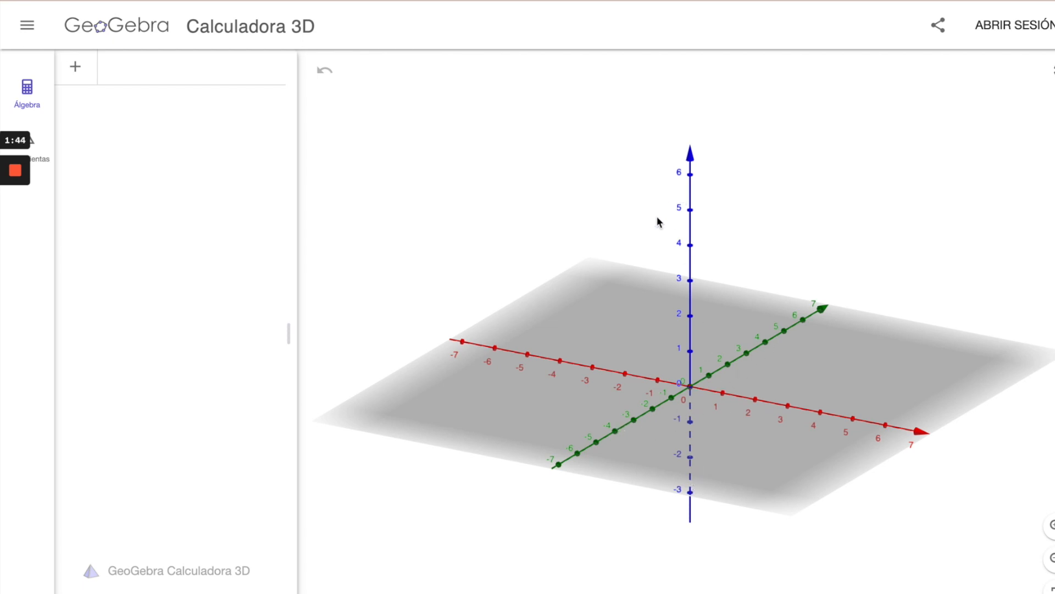
# - Create point A with coordinates (1, 3, 6)
pyautogui.click(152, 74)
pyautogui.write('A ')
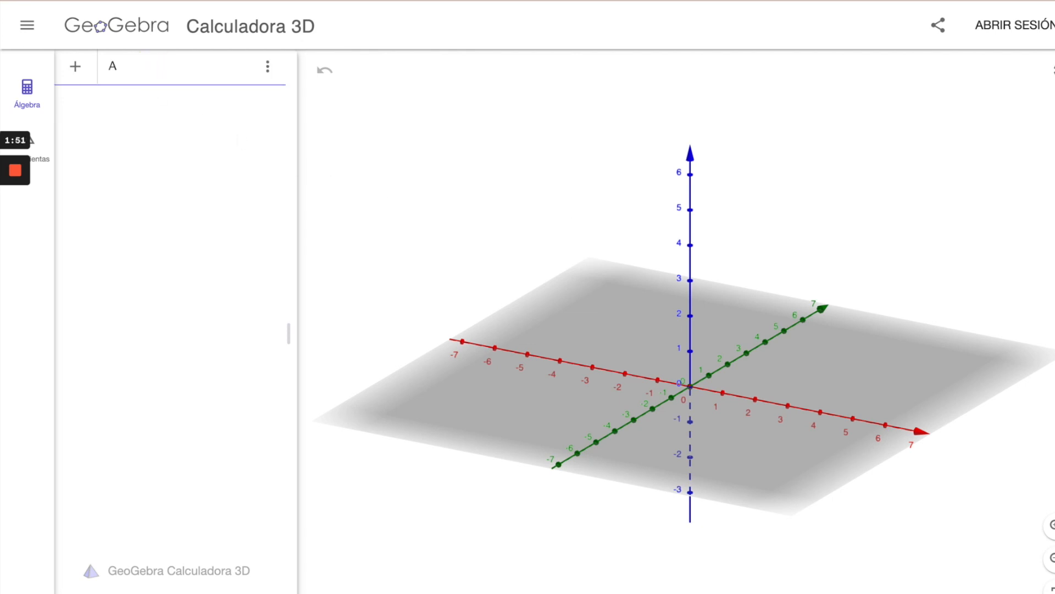
pyautogui.write('= (1, 3, ')
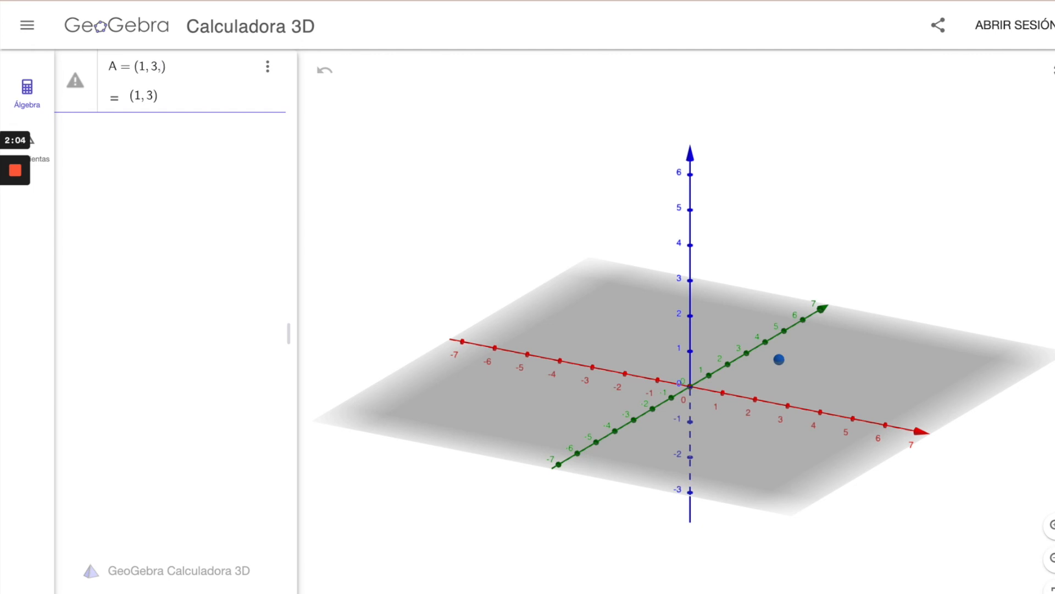
pyautogui.write('6')
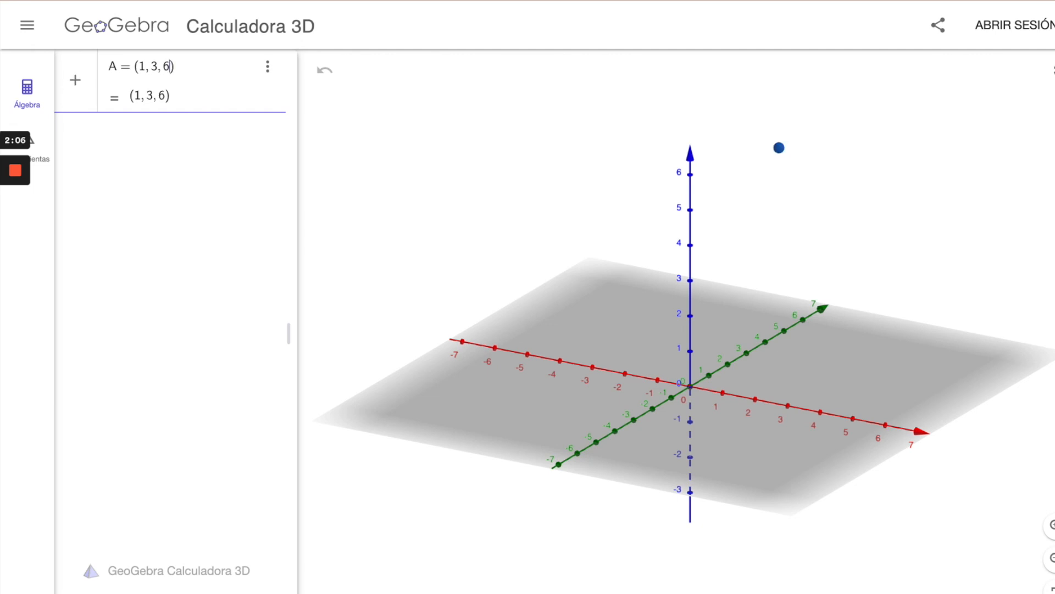
pyautogui.press('Return')
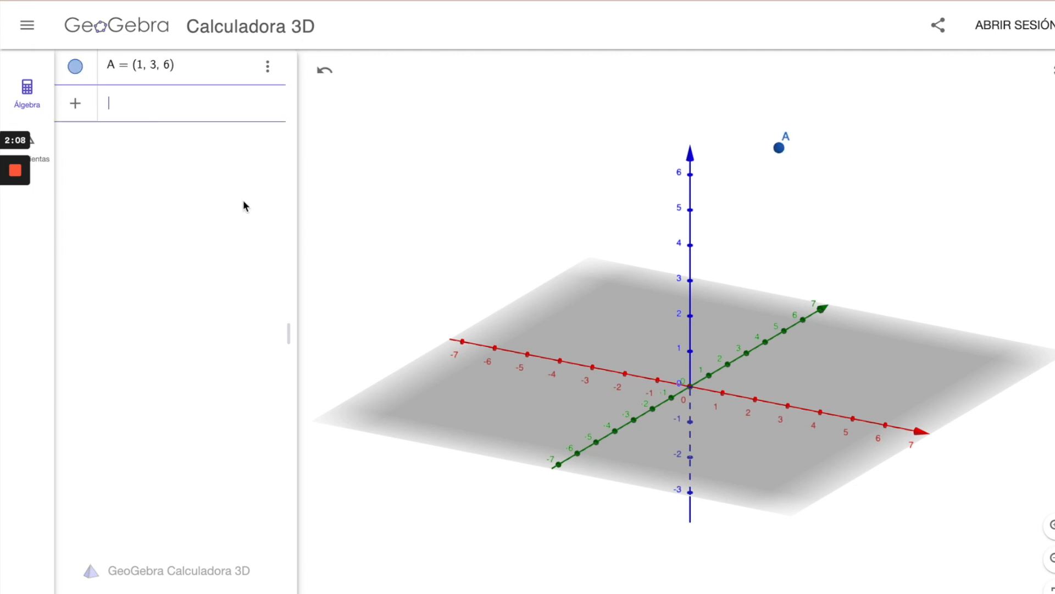
# - Check point A's position against the x and y axes, and delete the point
pyautogui.moveTo(912, 278)
pyautogui.mouseDown()
pyautogui.moveTo(914, 264)
pyautogui.moveTo(920, 281)
pyautogui.mouseUp()
pyautogui.moveTo(970, 431); pyautogui.dragTo(990, 448)
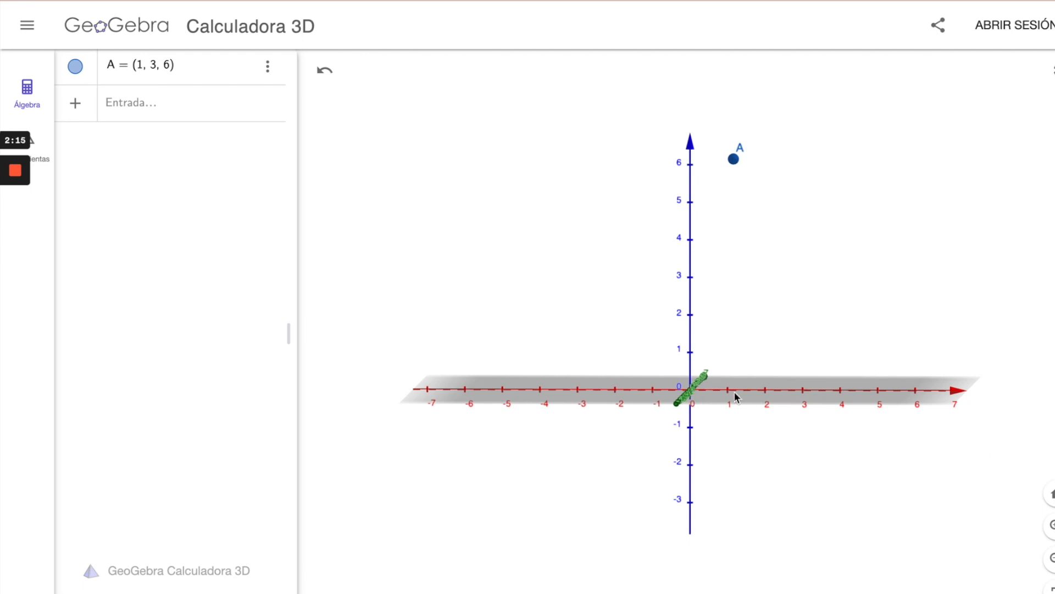
pyautogui.moveTo(825, 479); pyautogui.dragTo(764, 476)
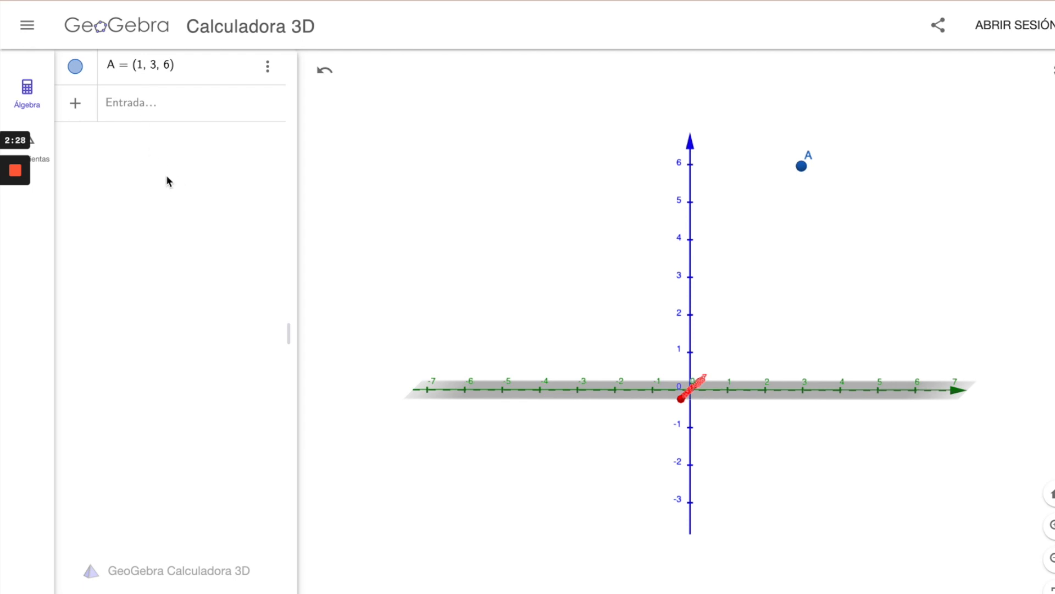
pyautogui.click(268, 66)
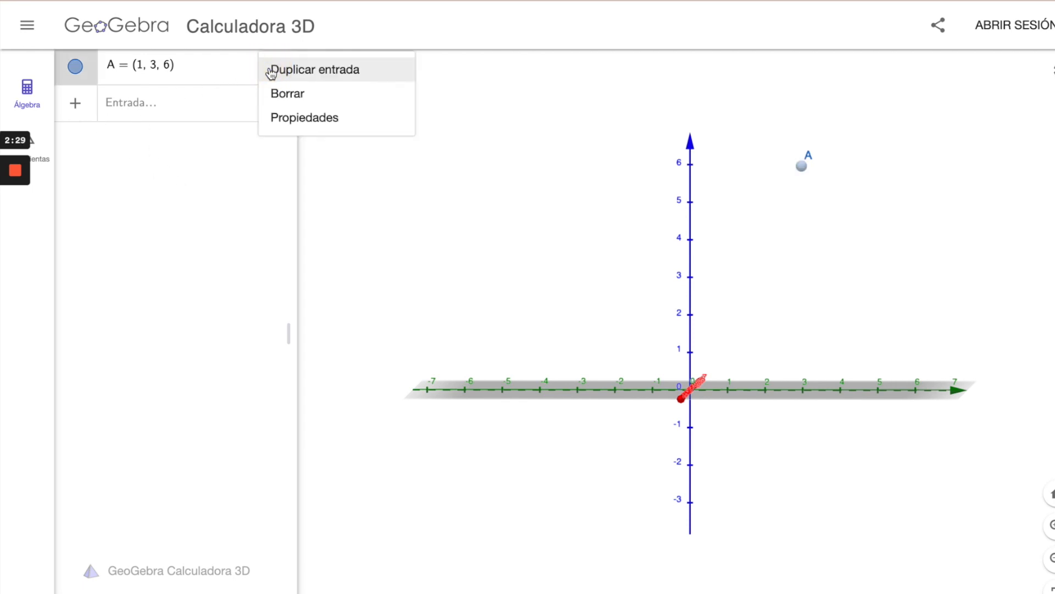
pyautogui.click(284, 94)
# - Define the base's first corner at the origin as P1 = (0, 0, 0)
pyautogui.moveTo(774, 488); pyautogui.dragTo(820, 512)
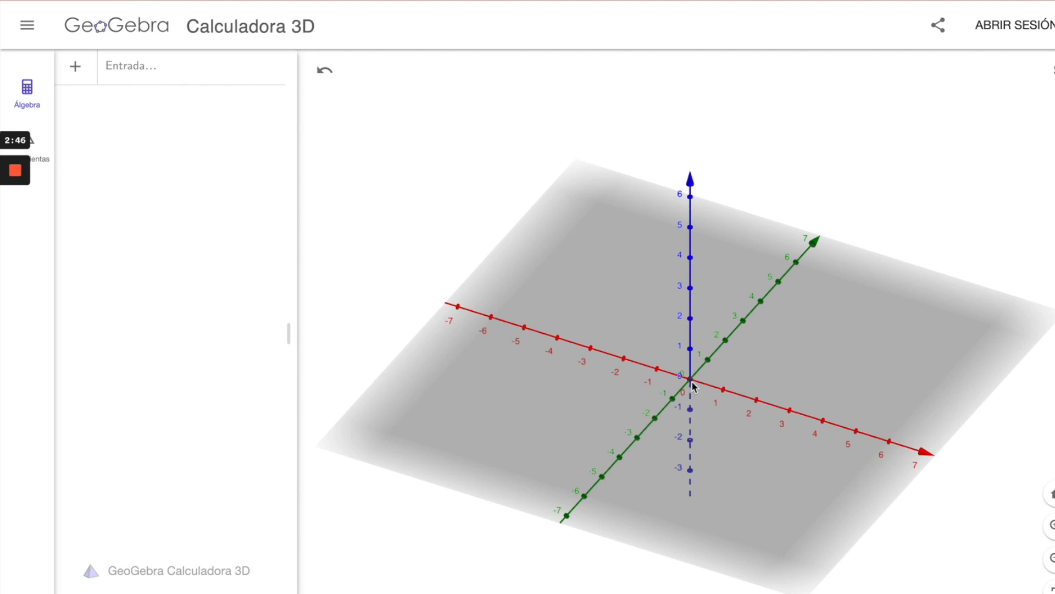
pyautogui.click(146, 72)
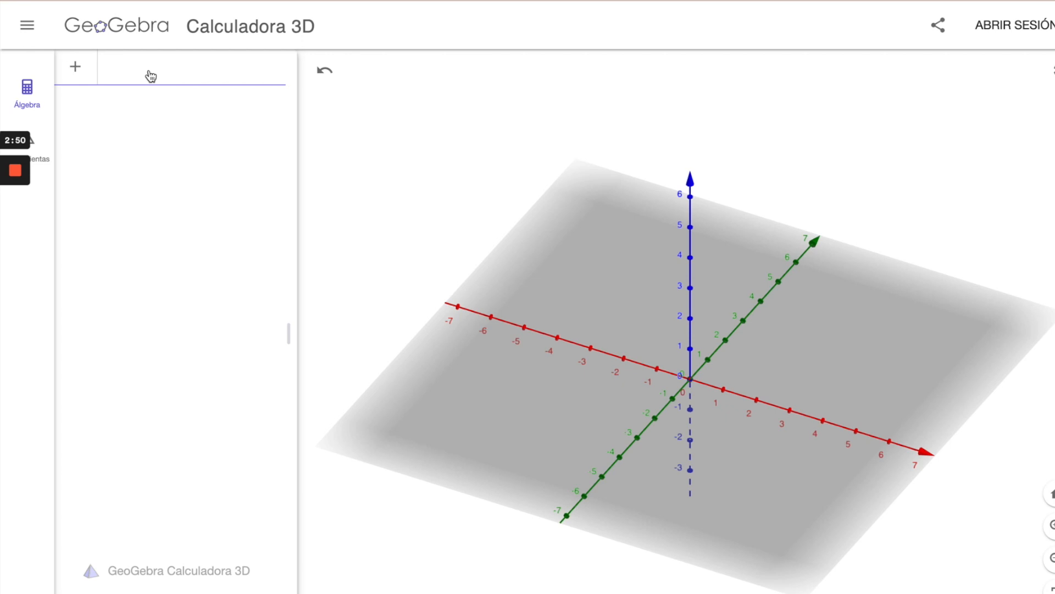
pyautogui.write('P1 = (0, 0, 0')
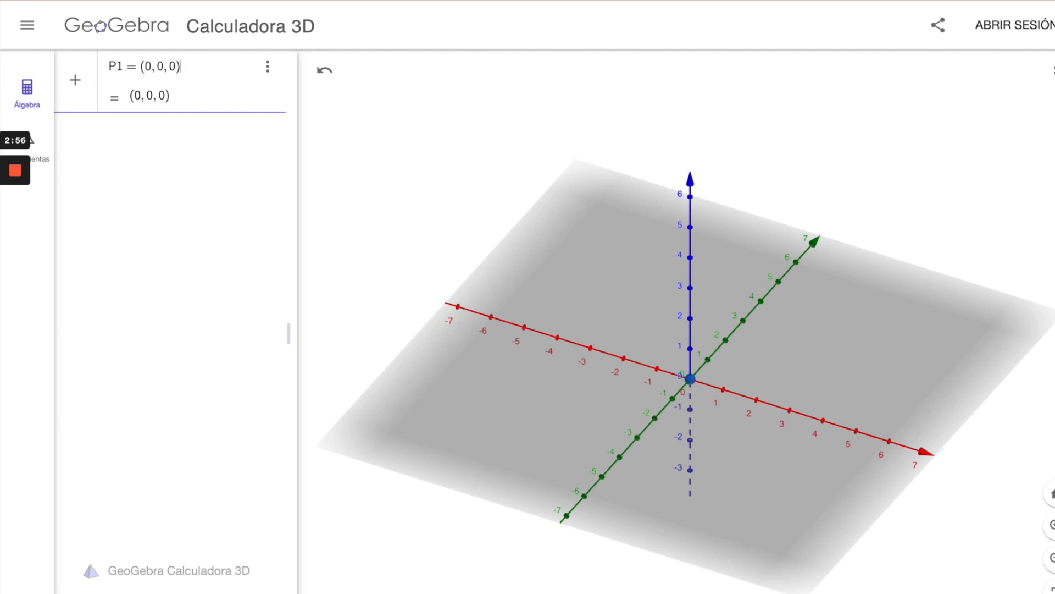
pyautogui.press('Return')
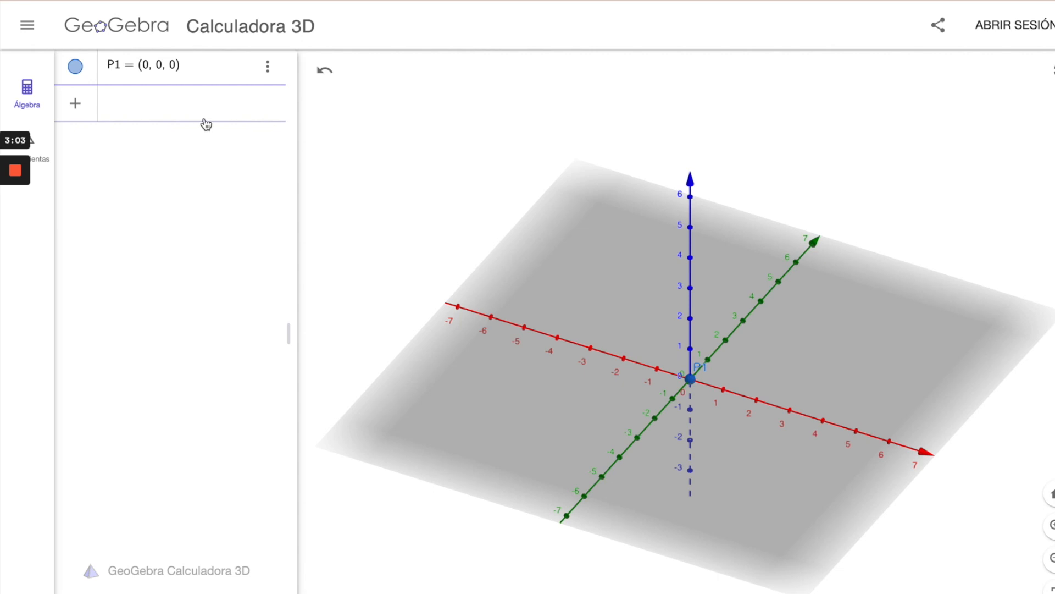
# - Define the base's second corner on the x axis as P2 = (4, 0, 0)
pyautogui.write('P2 = (')
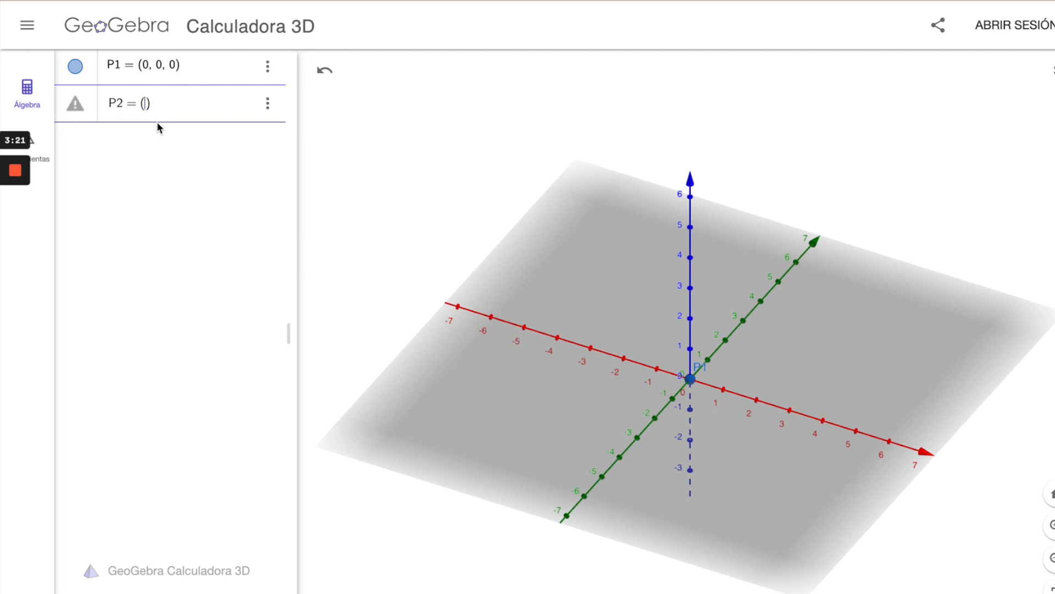
pyautogui.write('4, ')
pyautogui.write('0, ')
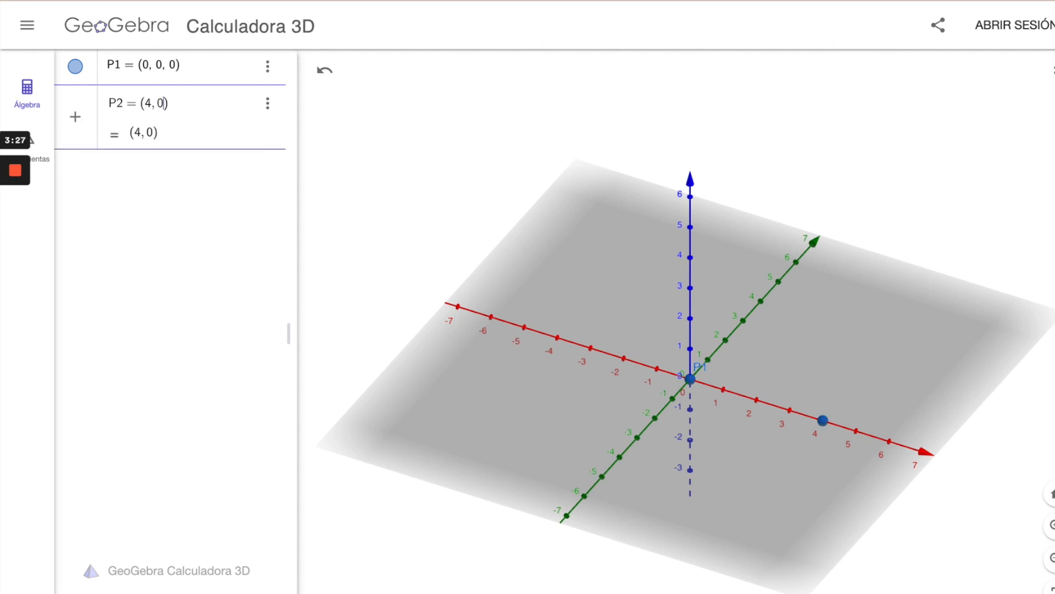
pyautogui.write('0')
pyautogui.press('Return')
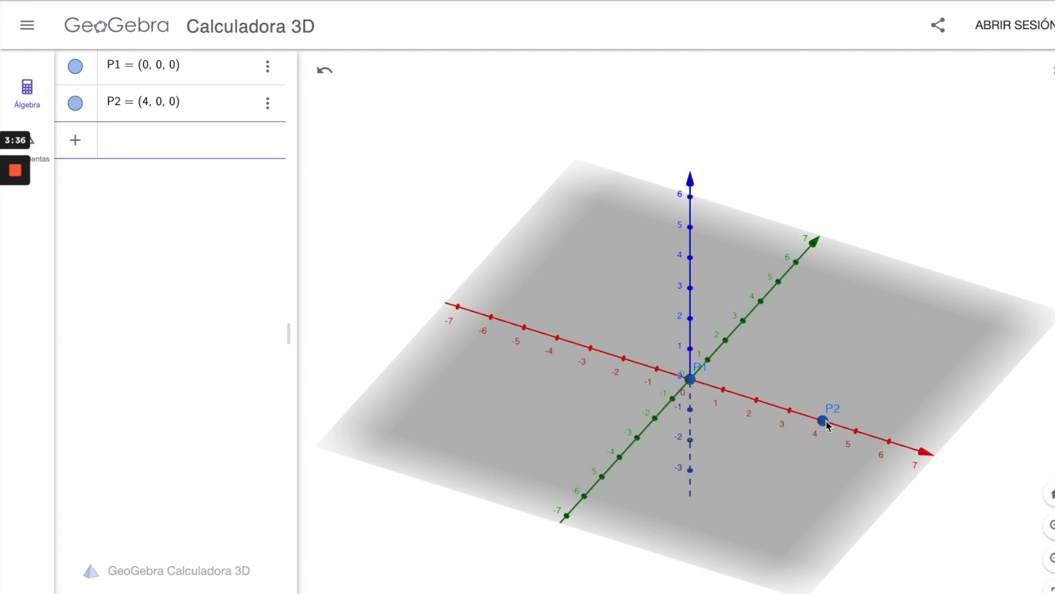
# - Define the base's third corner as P3 = (4, 8, 0)
pyautogui.click(158, 138)
pyautogui.write('P3 ')
pyautogui.write('= (')
pyautogui.write('4, 8, ')
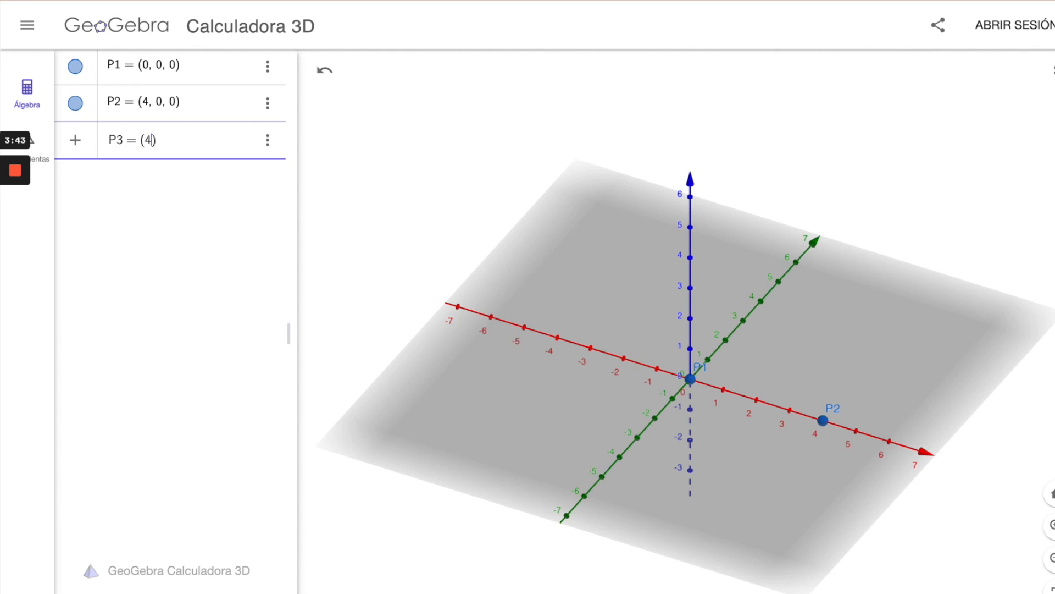
pyautogui.write('0')
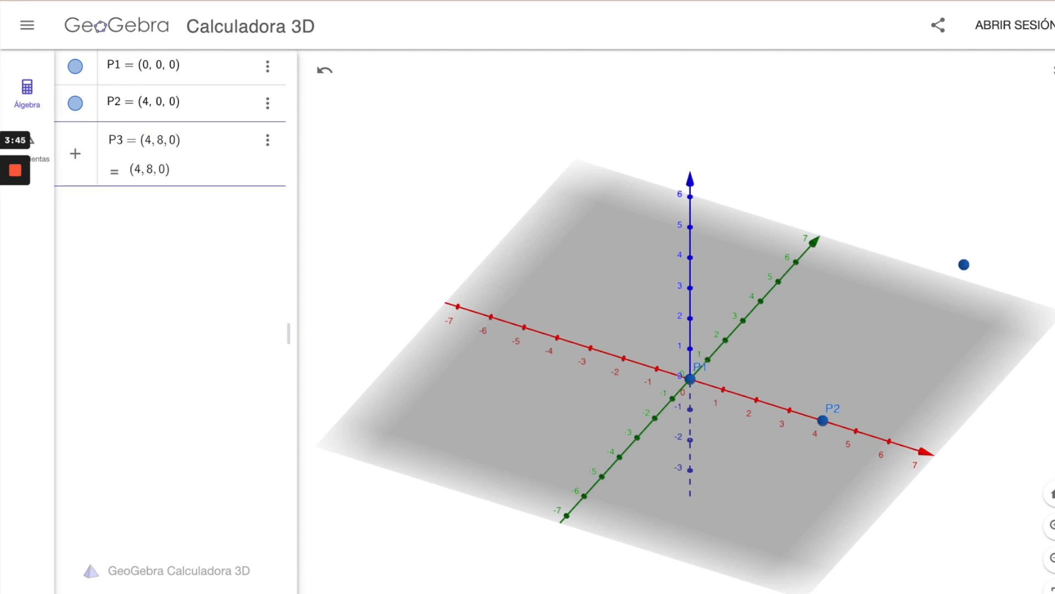
pyautogui.press('Return')
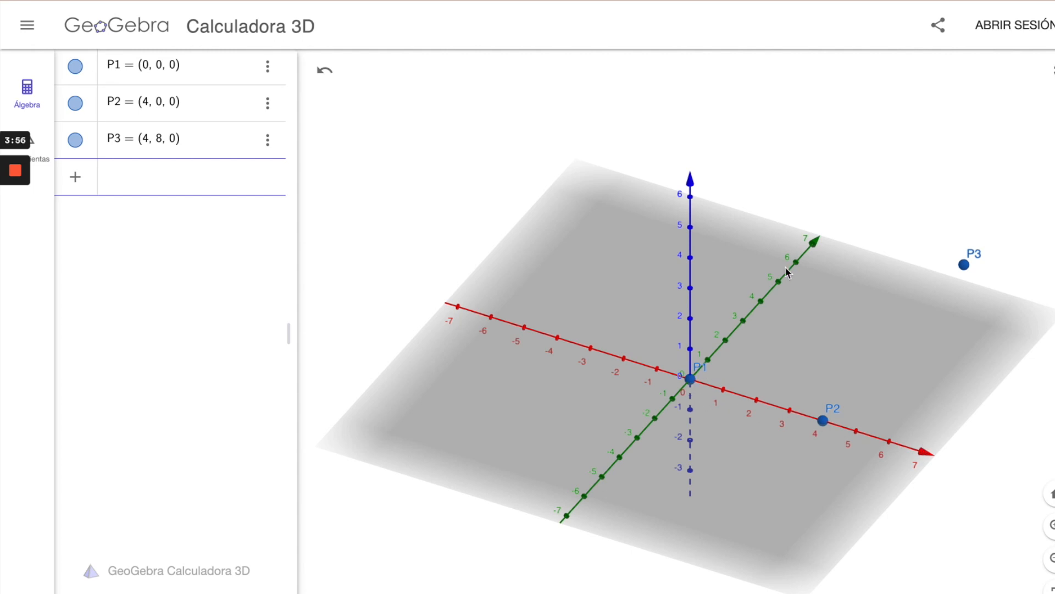
# - Define the base's fourth corner on the y axis as P4 = (0, 8, 0)
pyautogui.write('P4 = (0,')
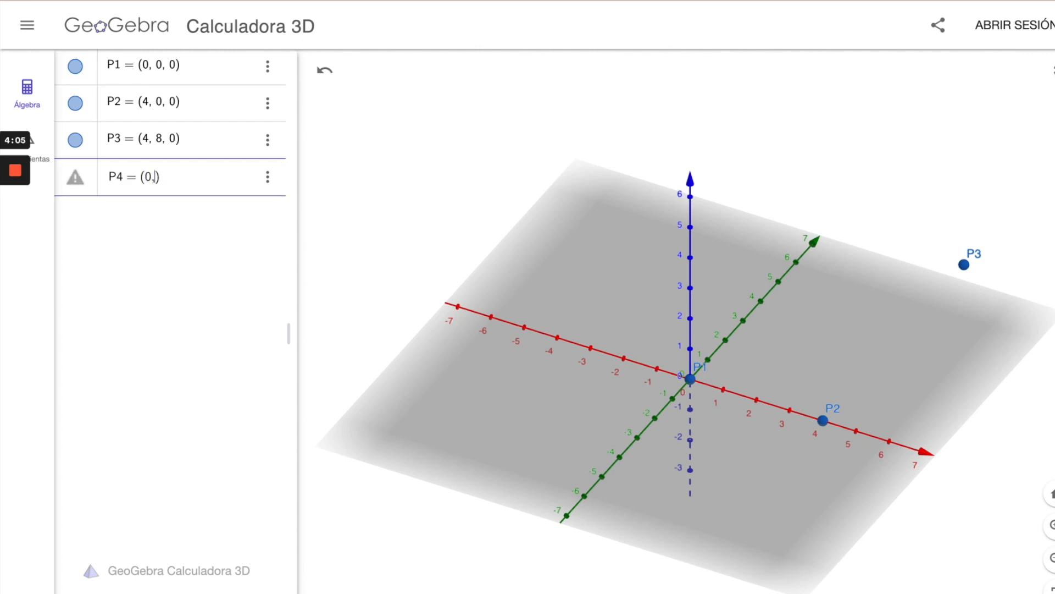
pyautogui.write('8')
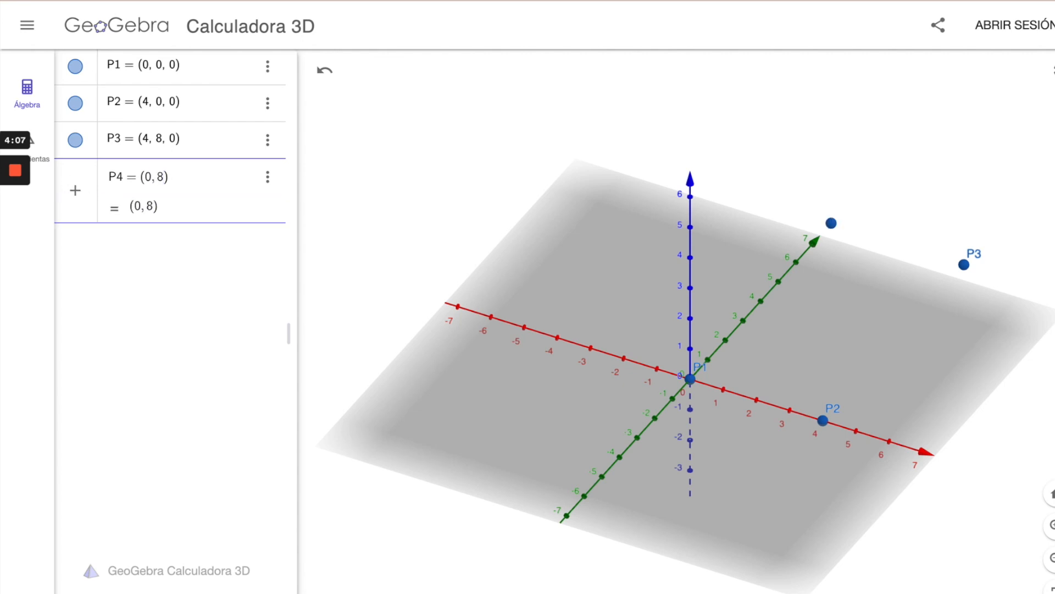
pyautogui.write(',0')
pyautogui.press('Return')
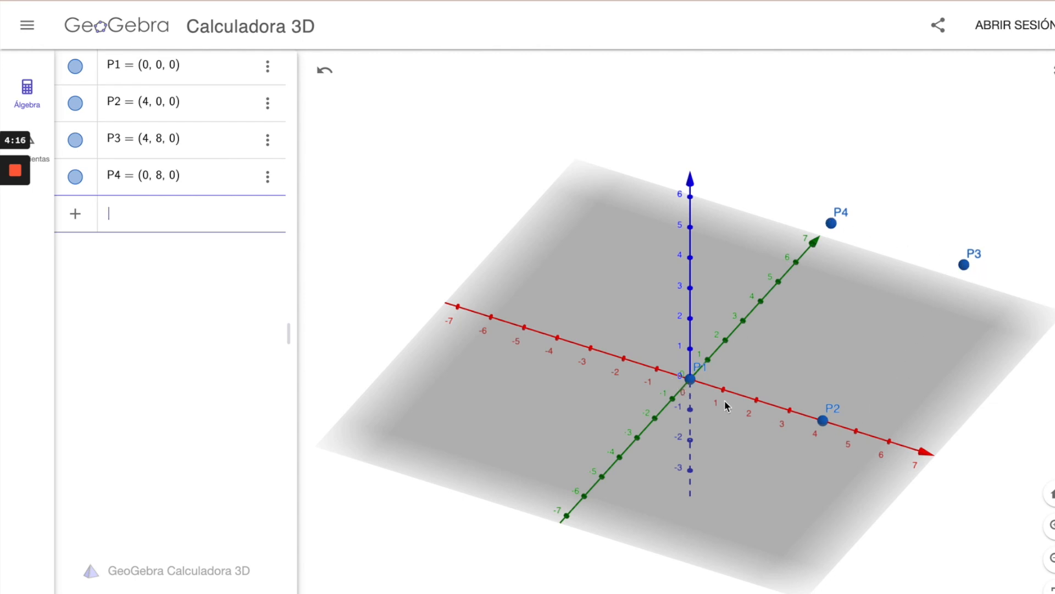
# - Draw the base polygon through P1, P2, P3 and P4, closing it at P1, and view its entries in the algebra list
pyautogui.click(36, 164)
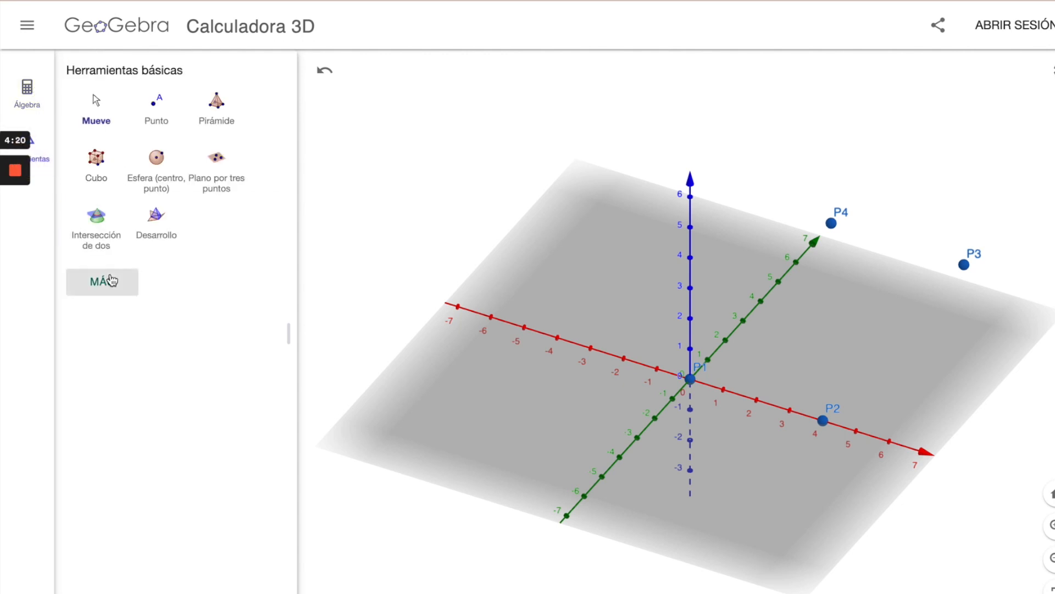
pyautogui.click(105, 277)
pyautogui.scroll(-15, 216, 412)
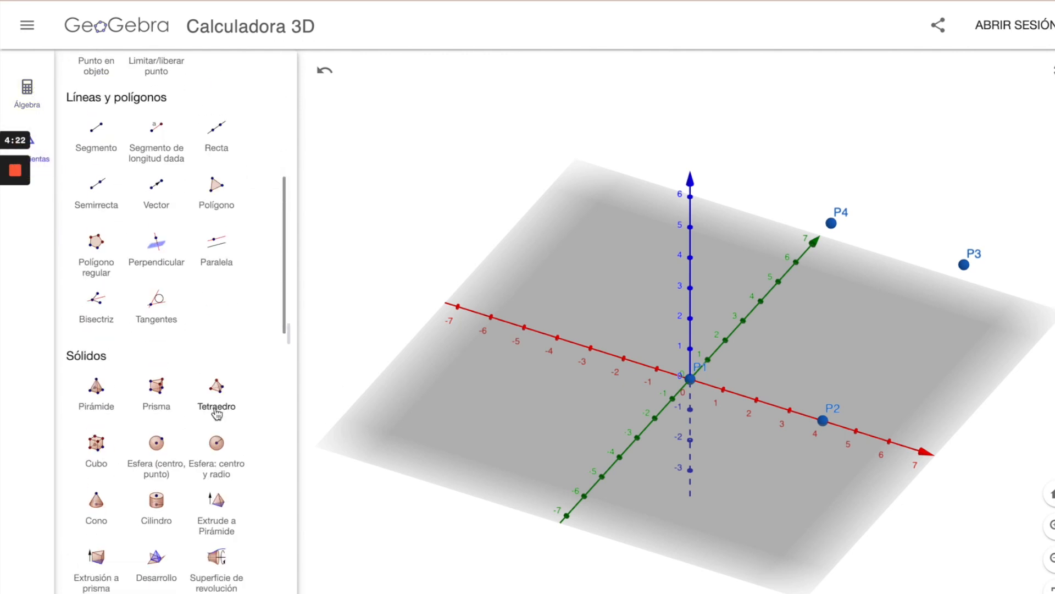
pyautogui.scroll(-10, 217, 413)
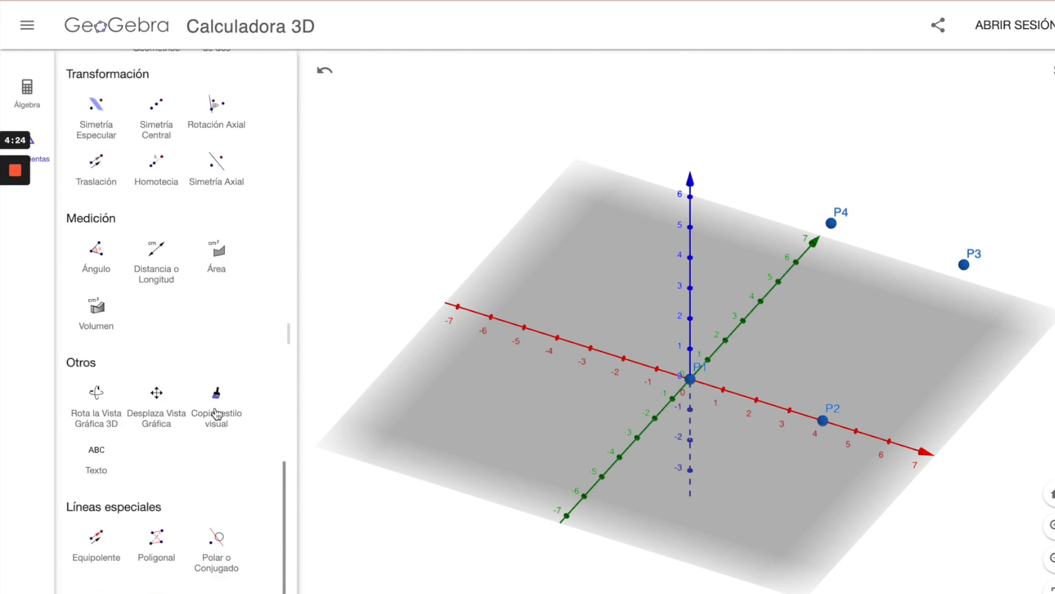
pyautogui.scroll(20, 217, 414)
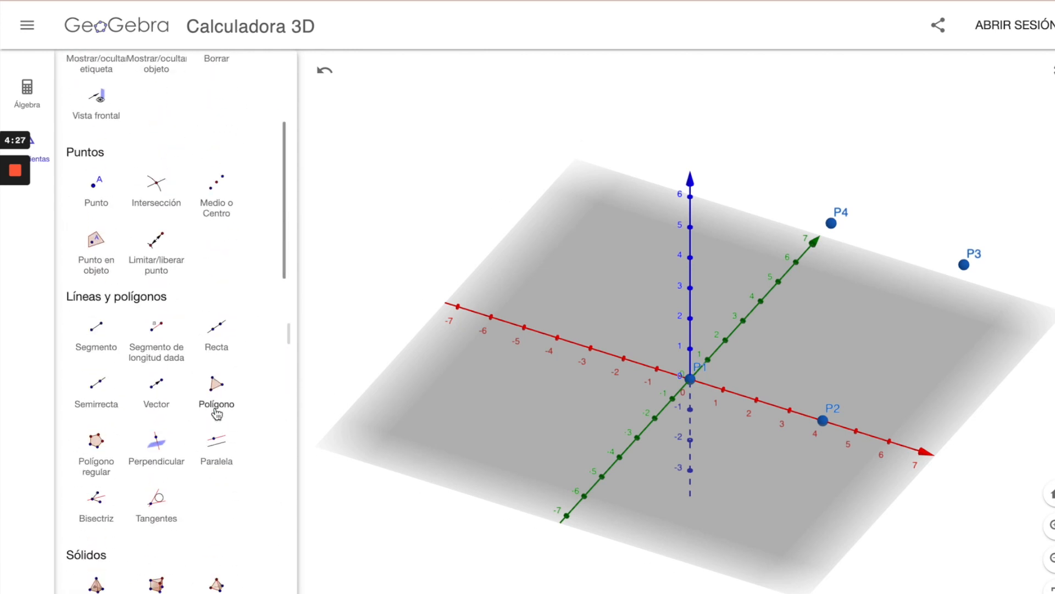
pyautogui.click(217, 391)
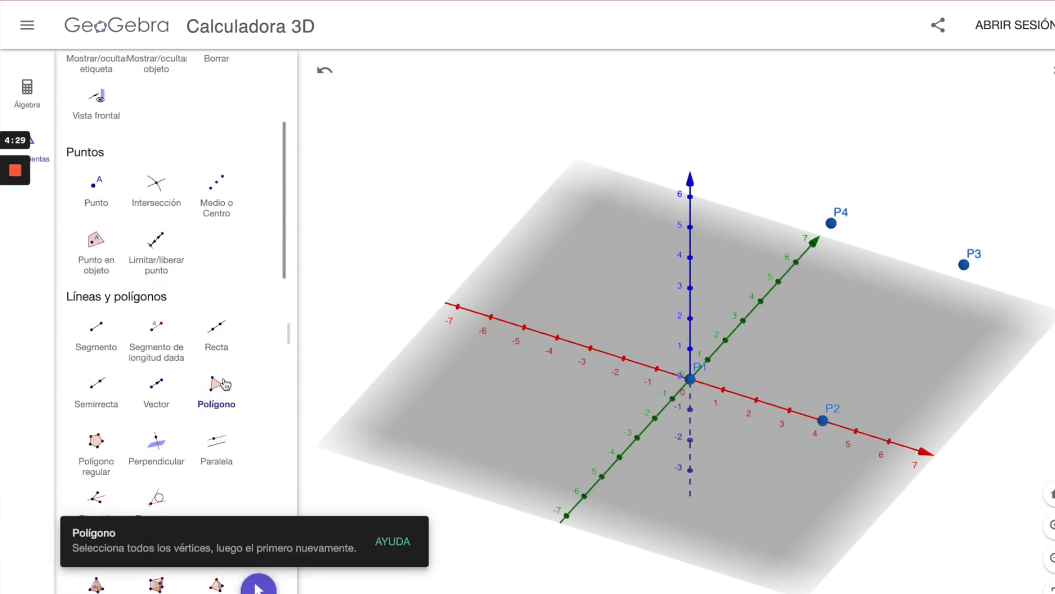
pyautogui.click(690, 380)
pyautogui.click(823, 420)
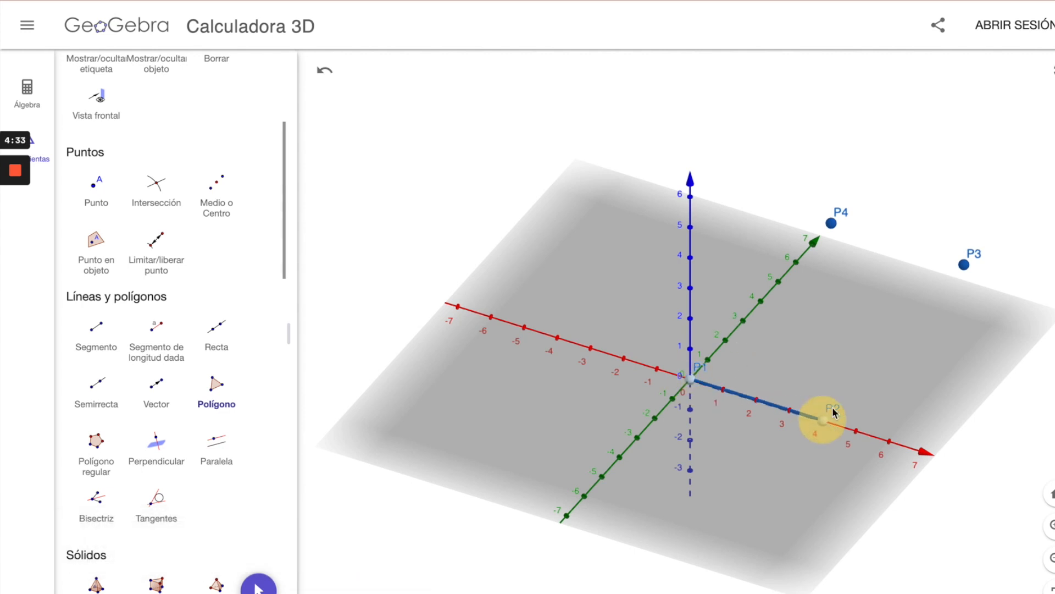
pyautogui.click(964, 264)
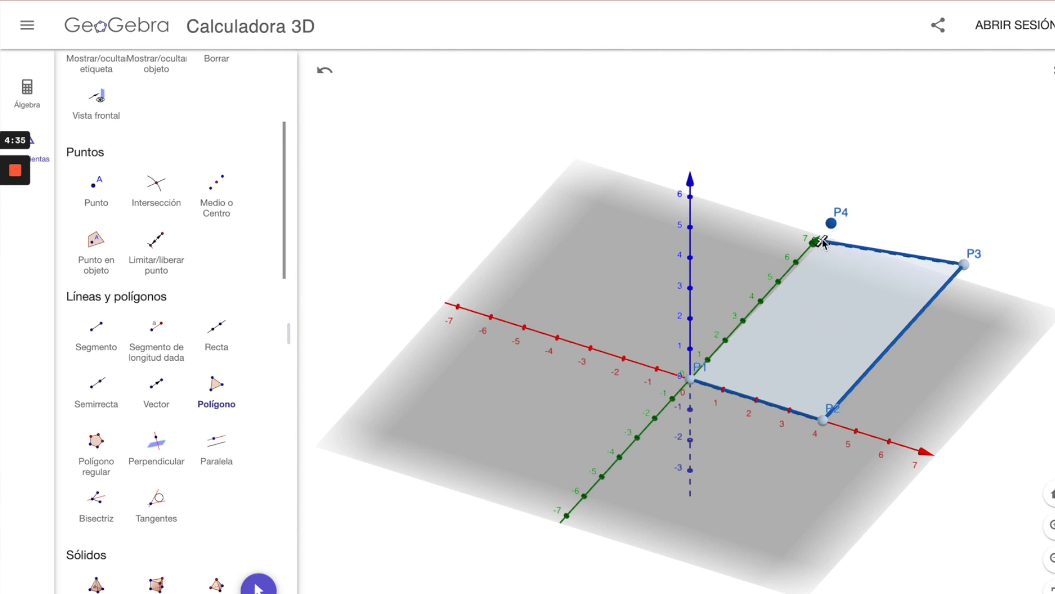
pyautogui.click(831, 222)
pyautogui.click(691, 379)
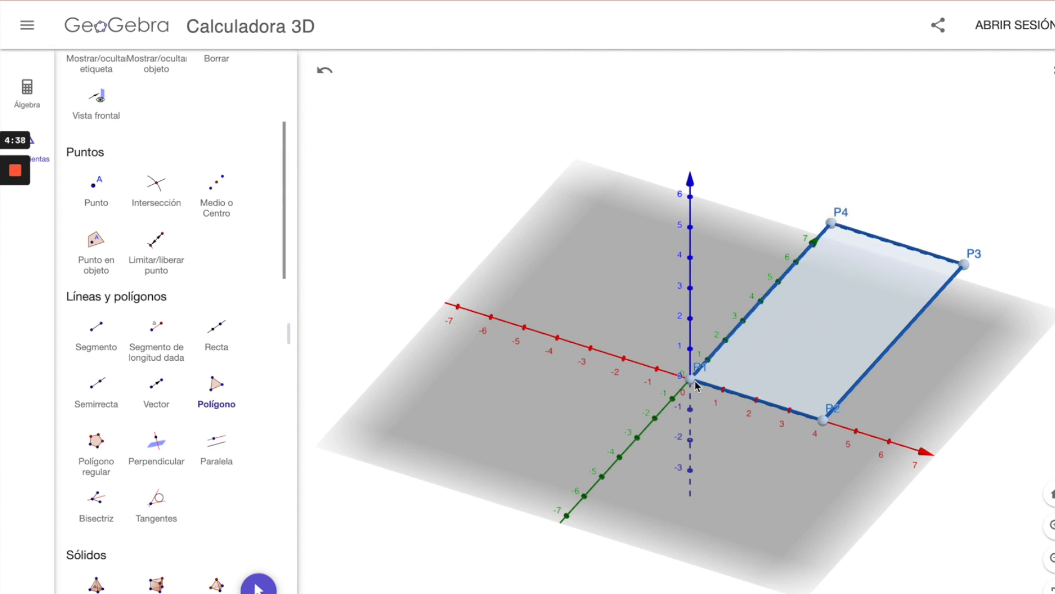
pyautogui.click(691, 380)
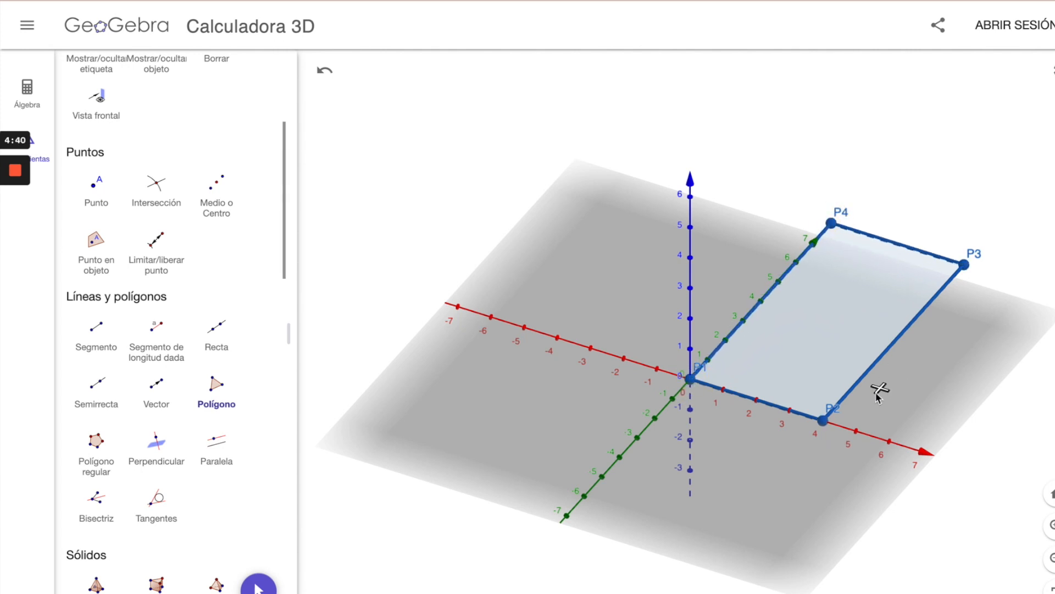
pyautogui.click(27, 92)
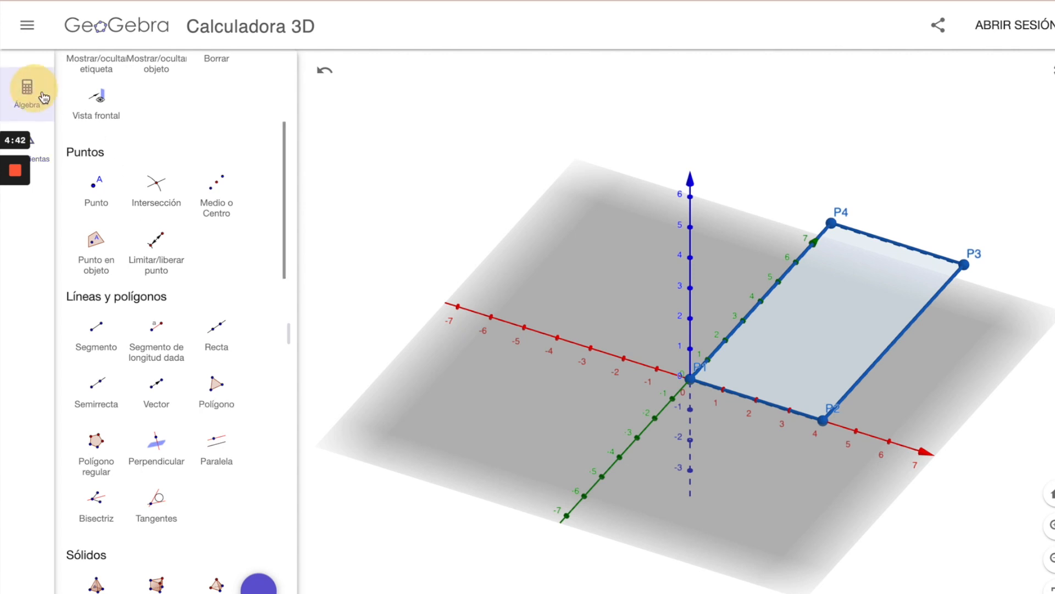
pyautogui.scroll(-1, 213, 494)
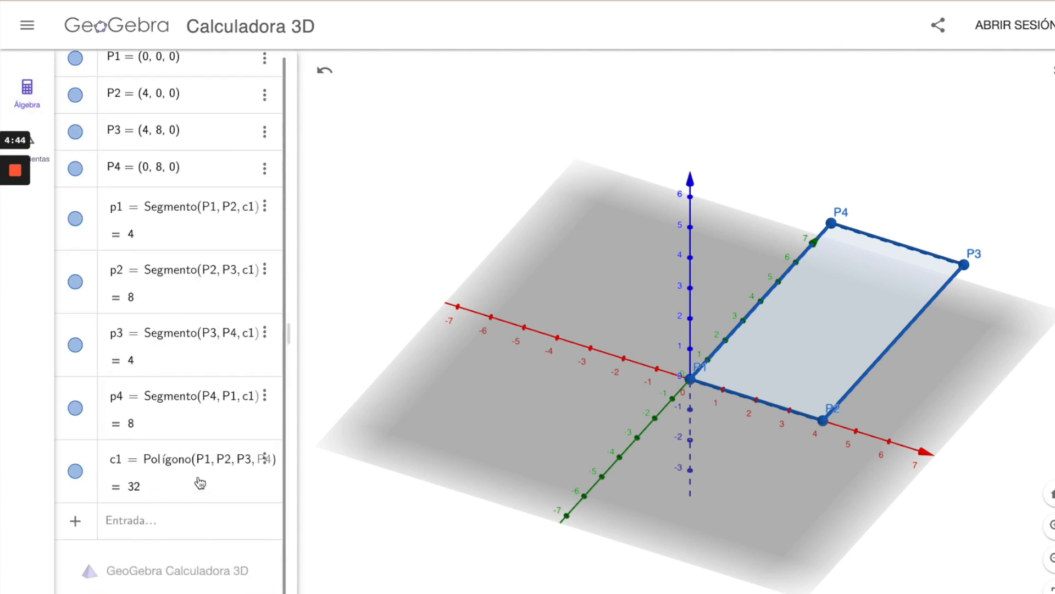
# - Colour the base polygon c1 brown (#996600) and raise its opacity to about half
pyautogui.click(265, 458)
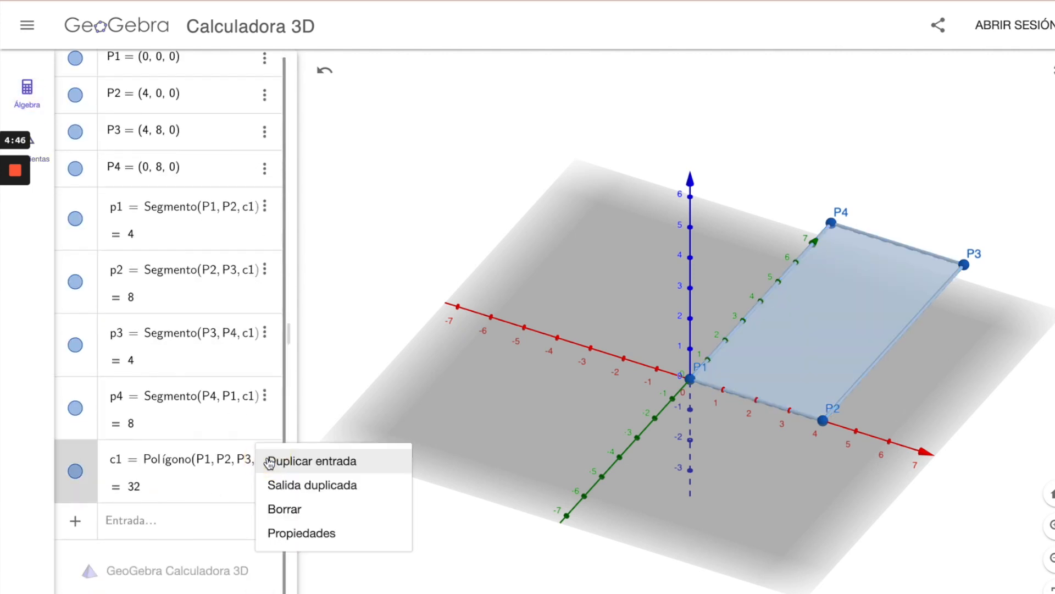
pyautogui.click(296, 541)
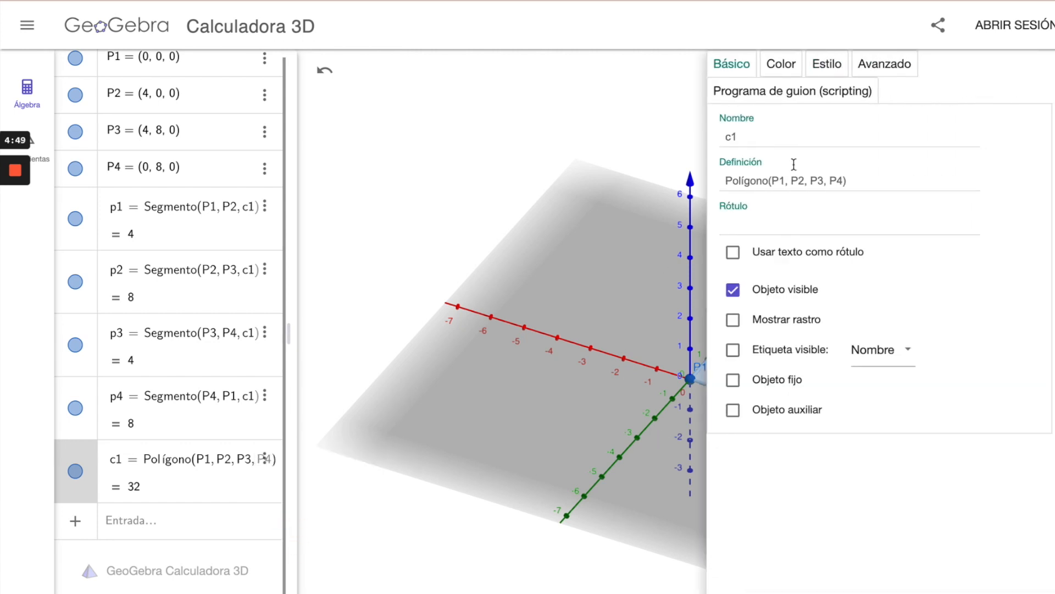
pyautogui.click(768, 67)
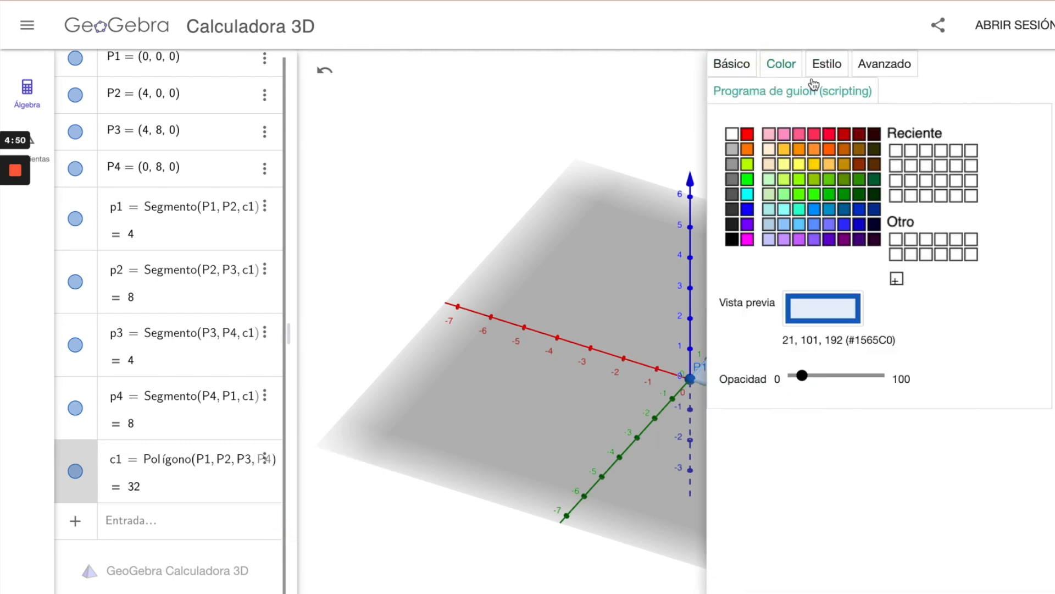
pyautogui.click(859, 149)
pyautogui.moveTo(804, 376); pyautogui.dragTo(836, 377)
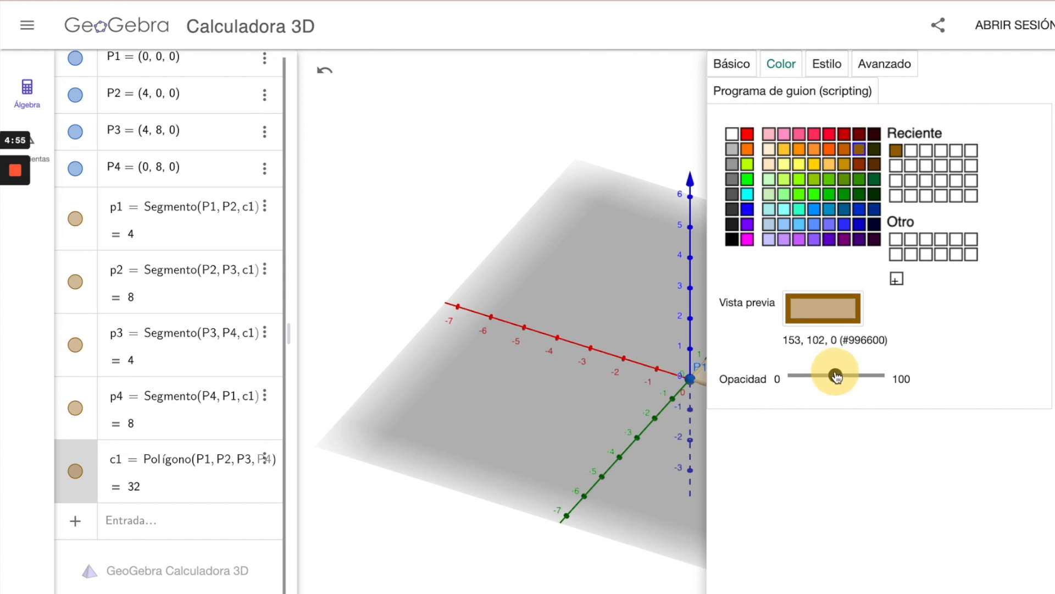
pyautogui.click(1054, 70)
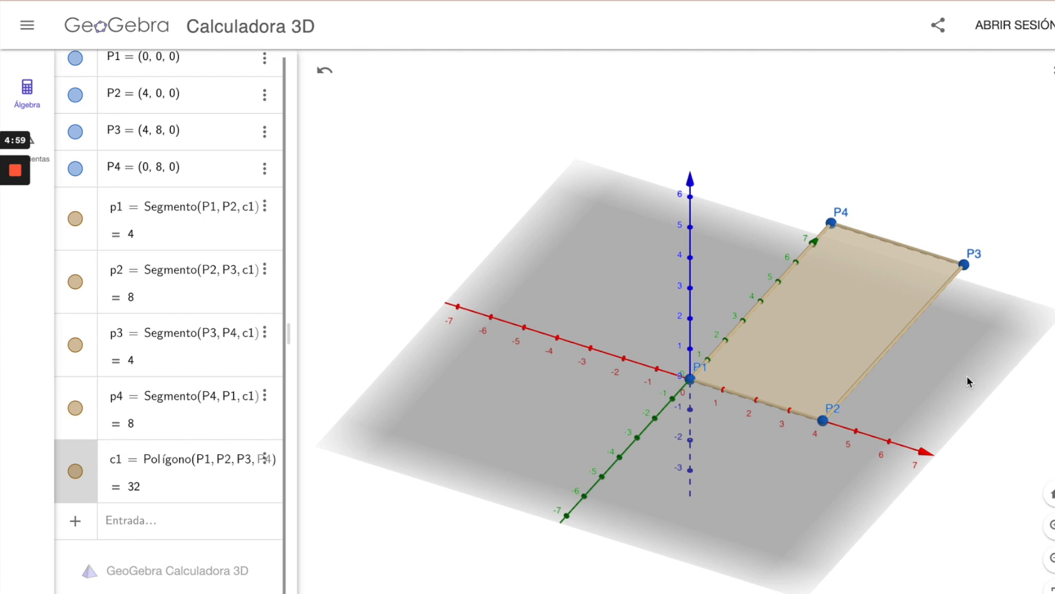
# - Define the point at the top of the tower body on the z axis as P5 = (0, 0, 20)
pyautogui.scroll(-5, 965, 382)
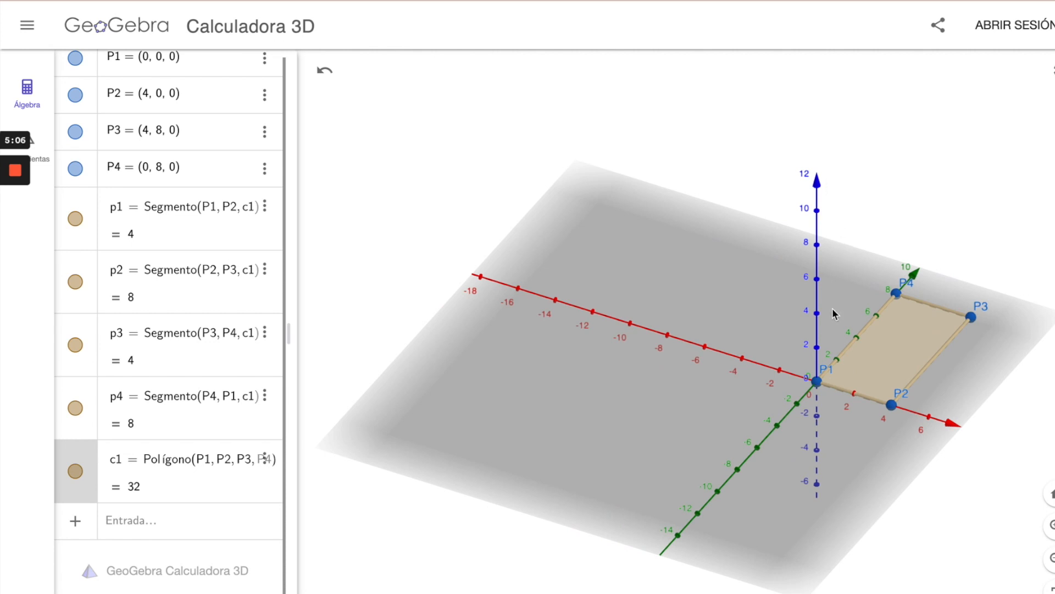
pyautogui.scroll(-3, 835, 307)
pyautogui.scroll(-5, 836, 308)
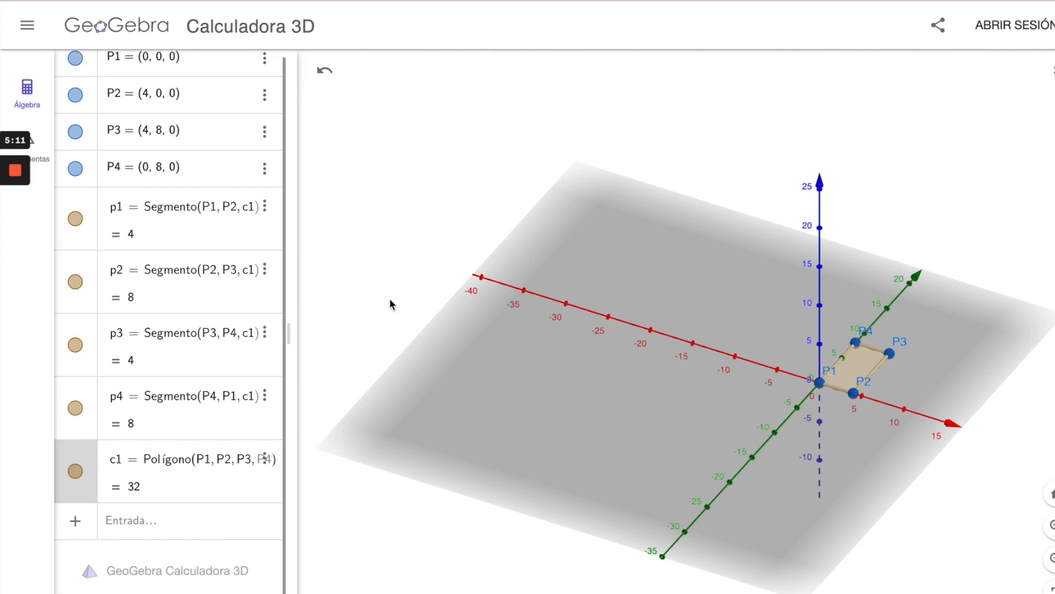
pyautogui.click(150, 531)
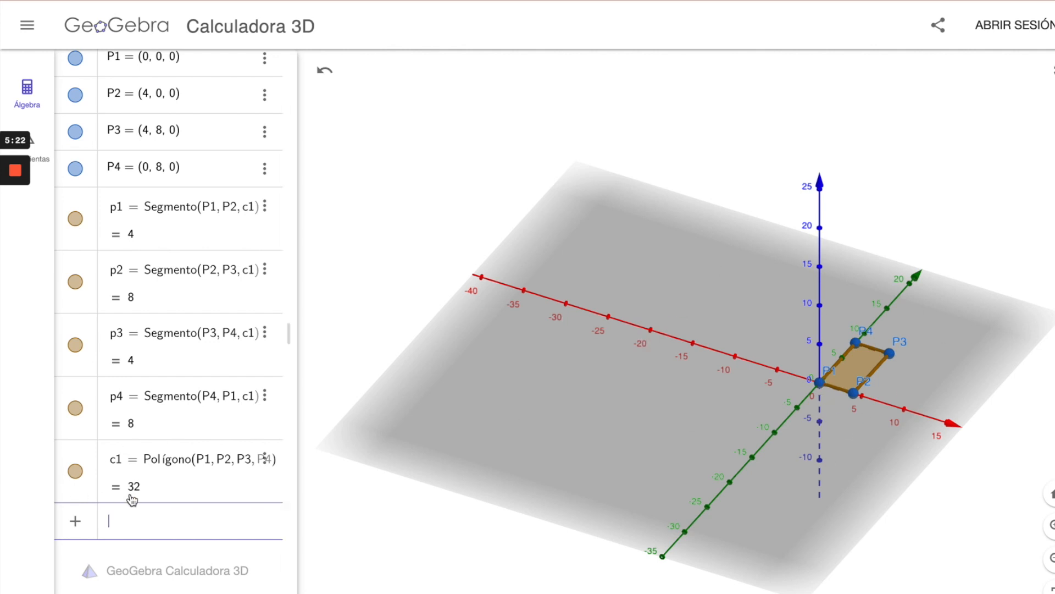
pyautogui.write('P5 = (')
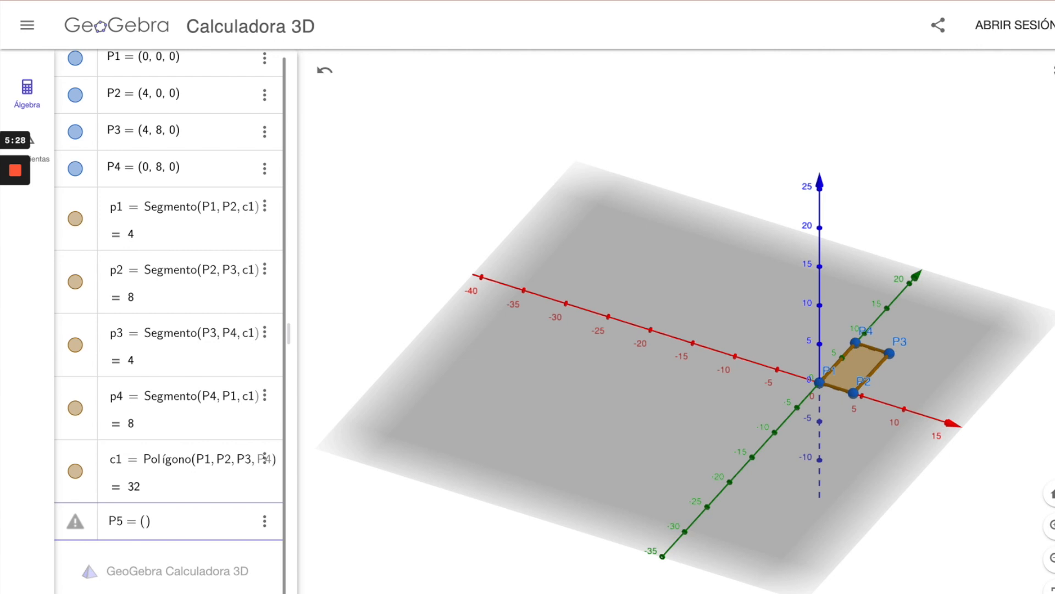
pyautogui.write('0, 0')
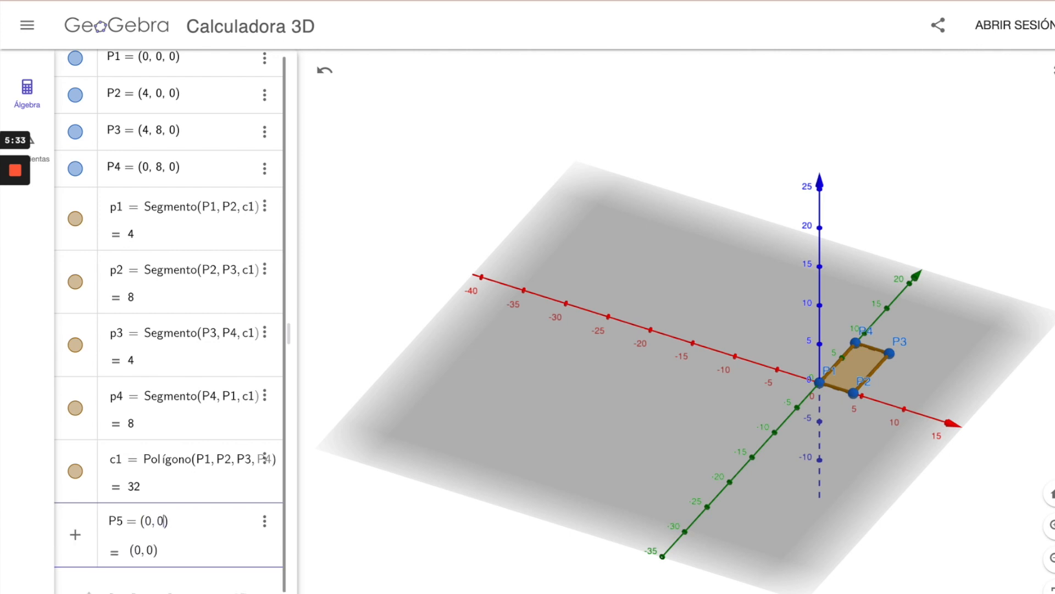
pyautogui.write(', 20')
pyautogui.press('Return')
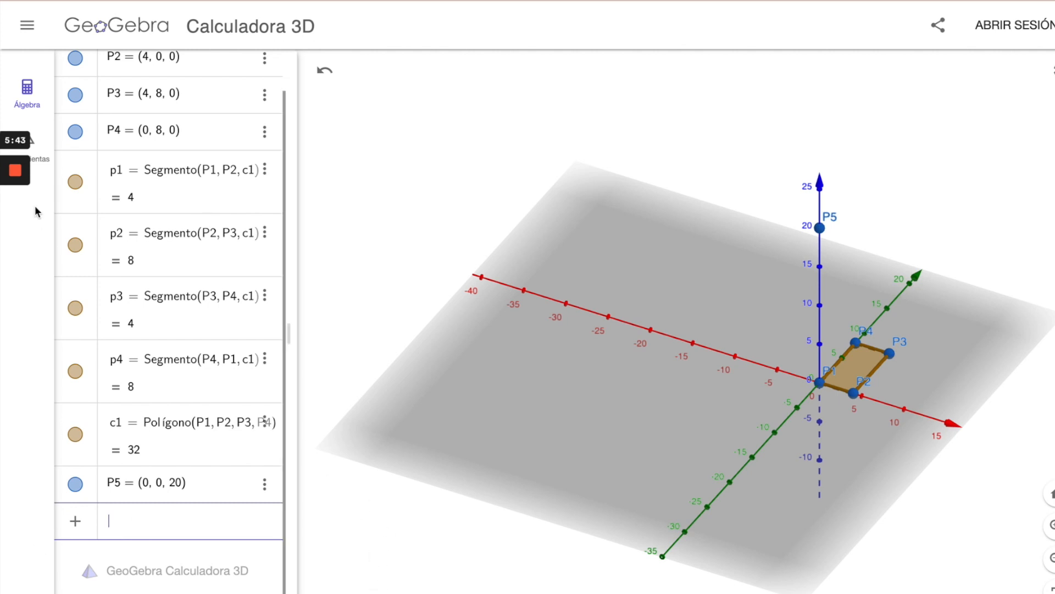
# - Build a prism for the tower body on the base P1, P2, P3, P4, with its height reaching P5
pyautogui.click(40, 157)
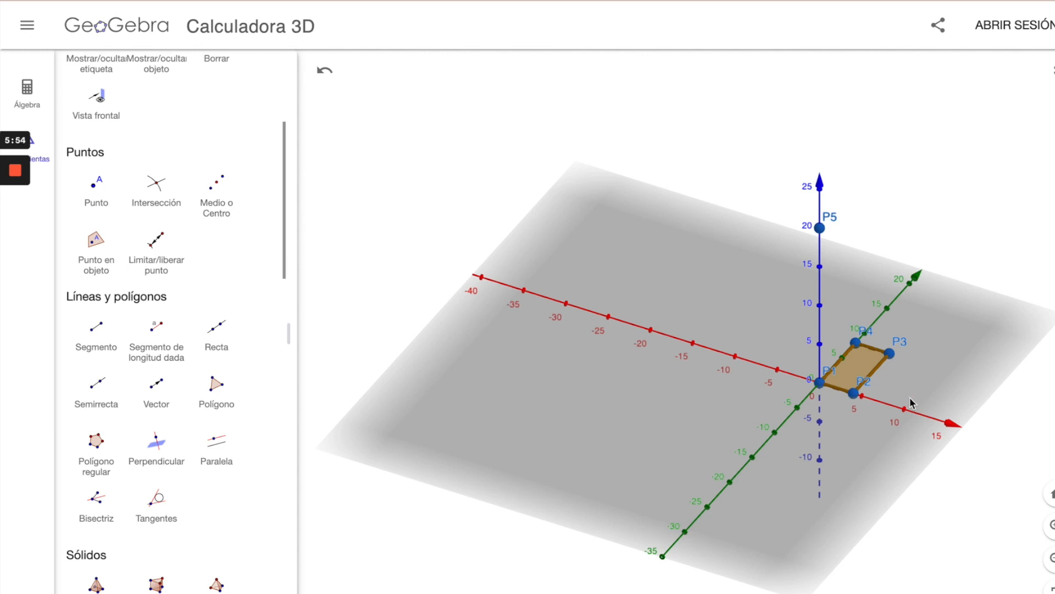
pyautogui.scroll(-5, 197, 510)
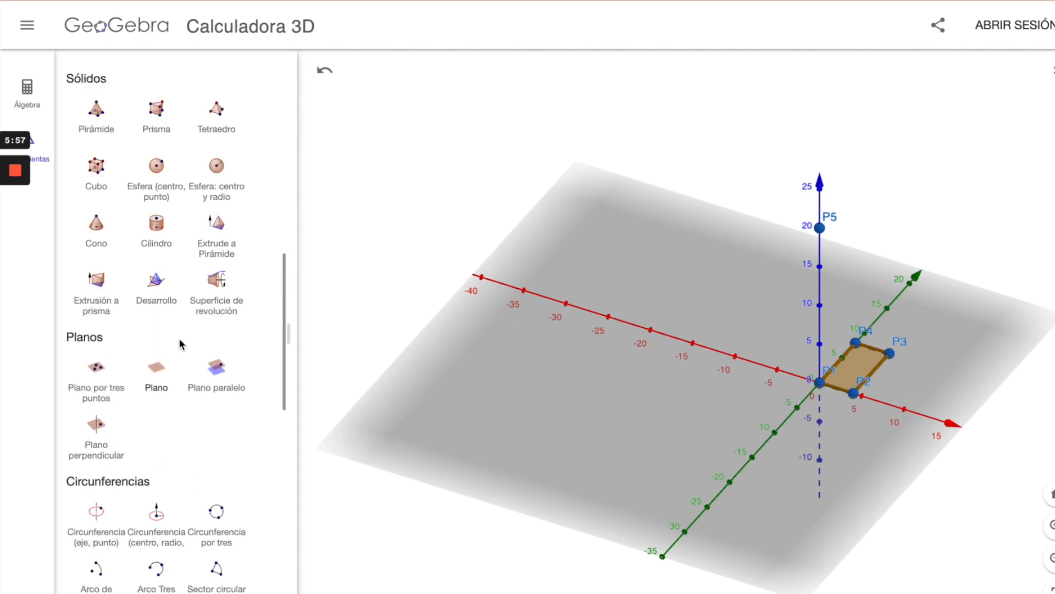
pyautogui.scroll(2, 215, 398)
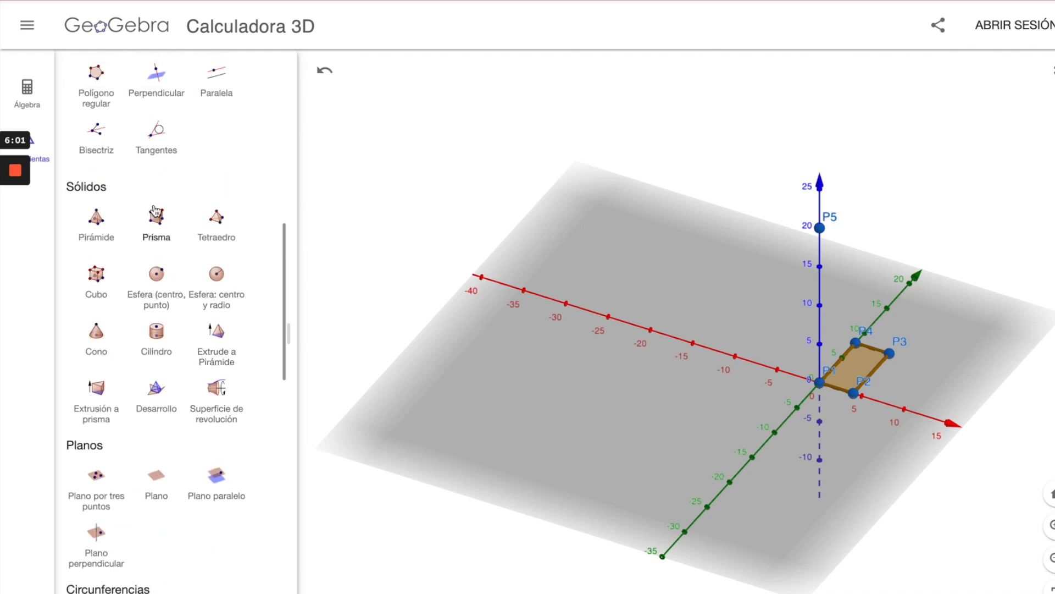
pyautogui.click(157, 219)
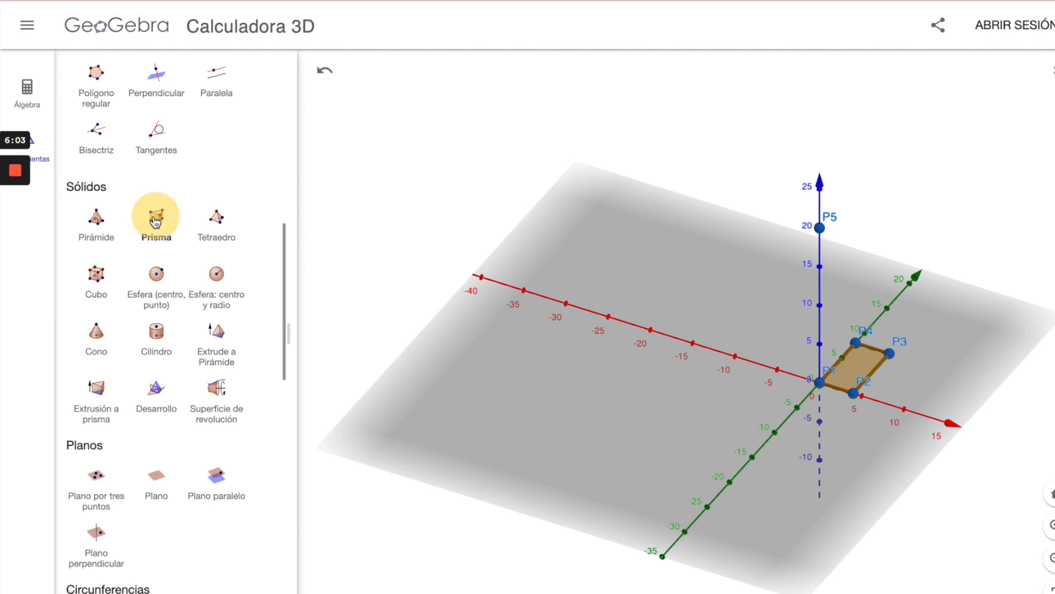
pyautogui.click(819, 383)
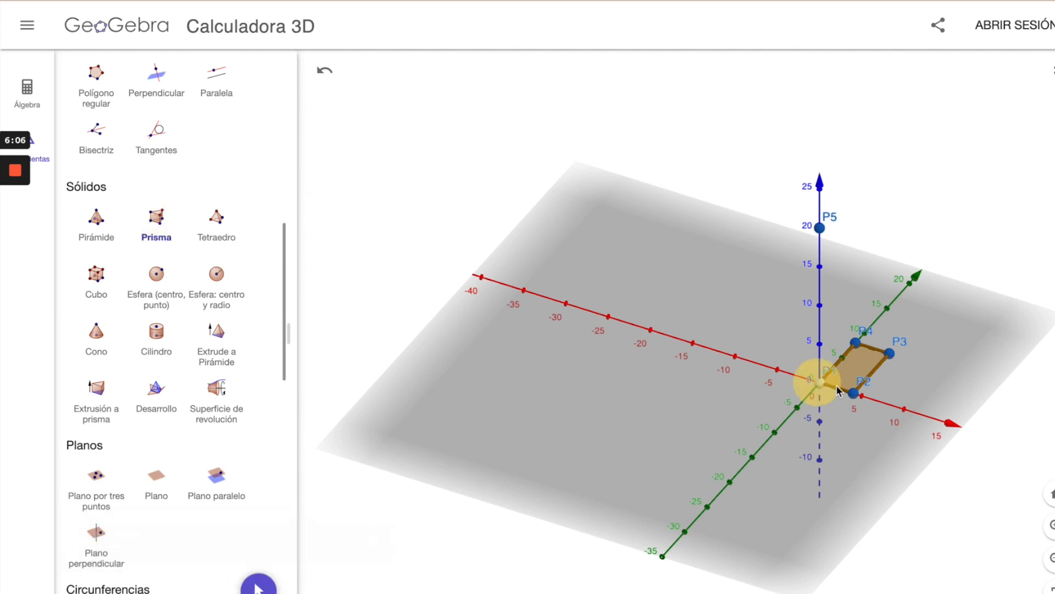
pyautogui.click(853, 392)
pyautogui.click(890, 353)
pyautogui.click(856, 342)
pyautogui.click(827, 378)
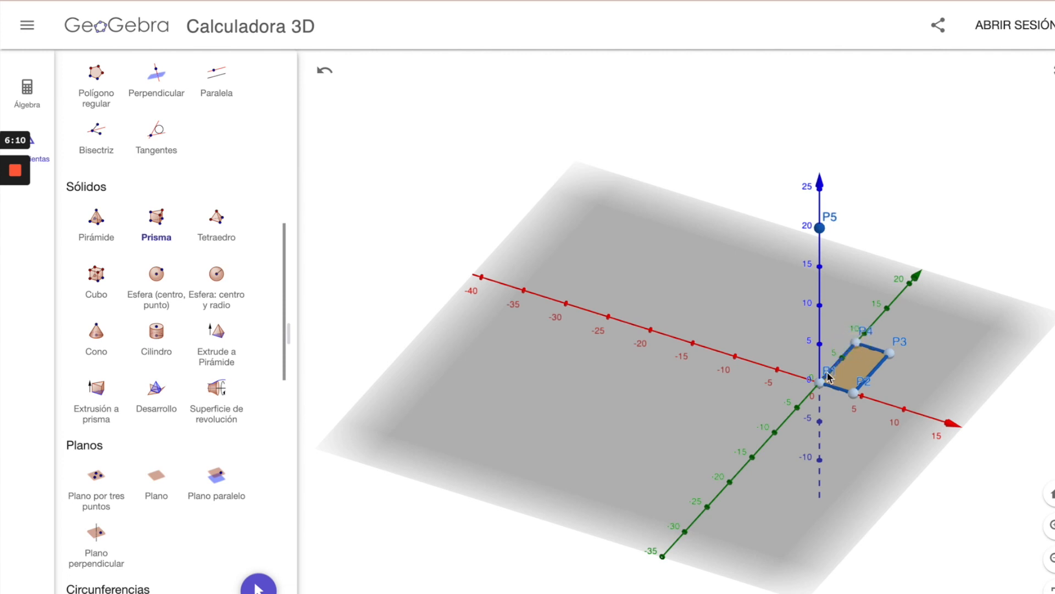
pyautogui.click(821, 383)
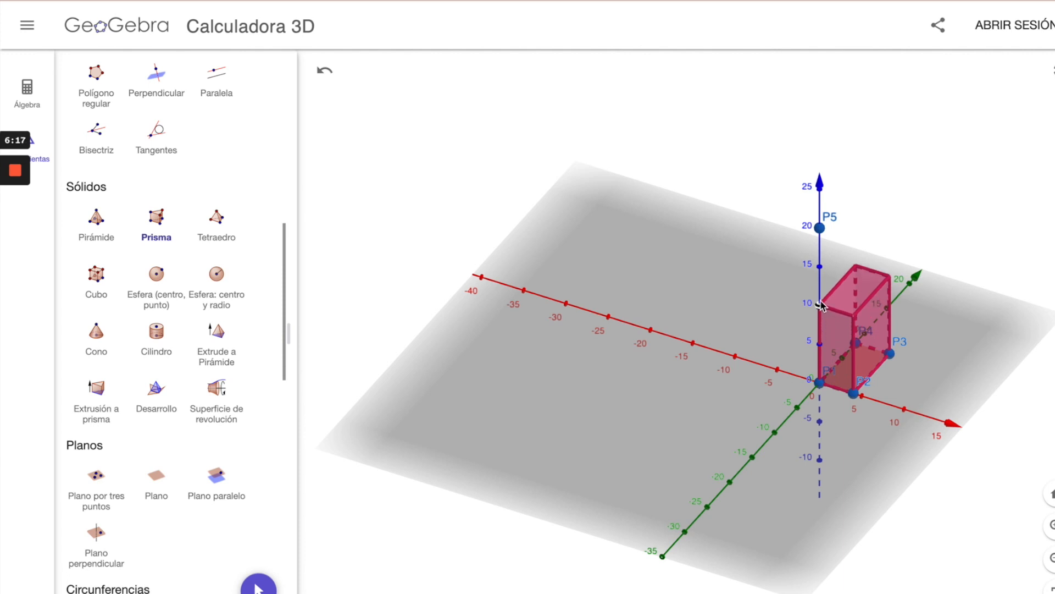
pyautogui.click(820, 229)
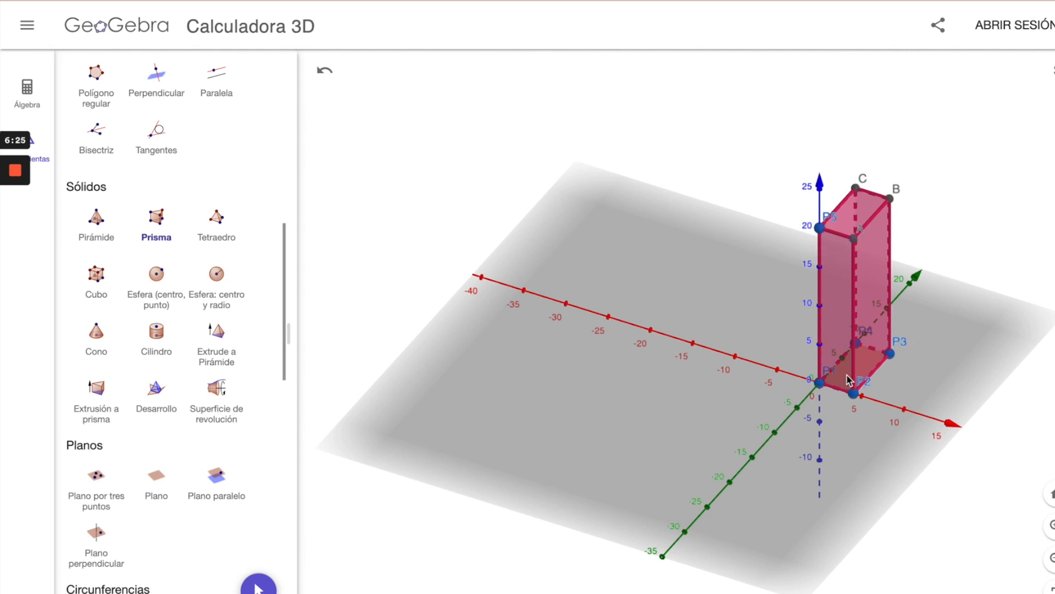
pyautogui.click(43, 151)
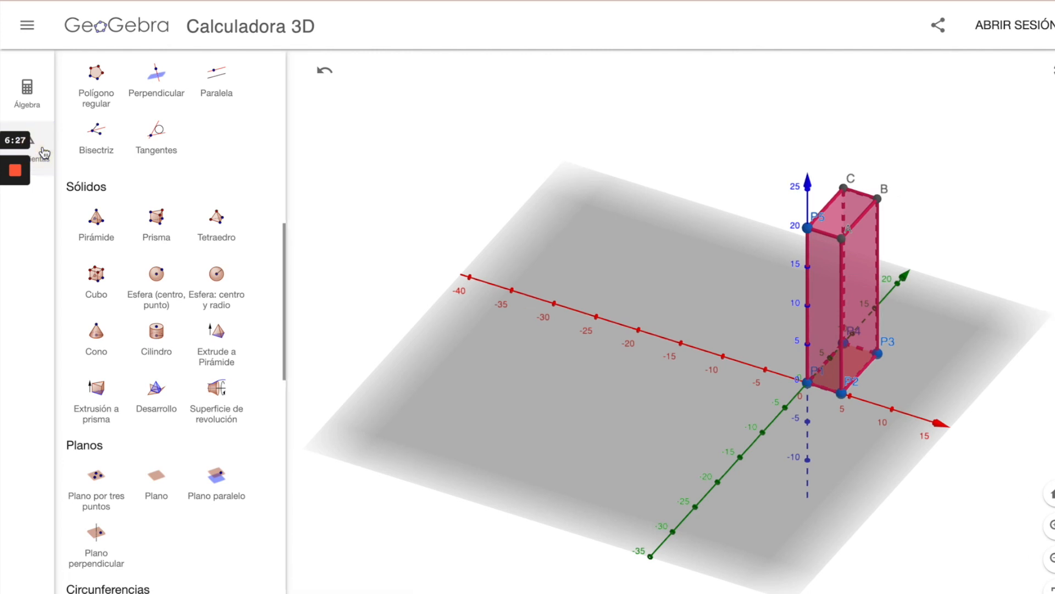
pyautogui.click(44, 153)
pyautogui.click(46, 137)
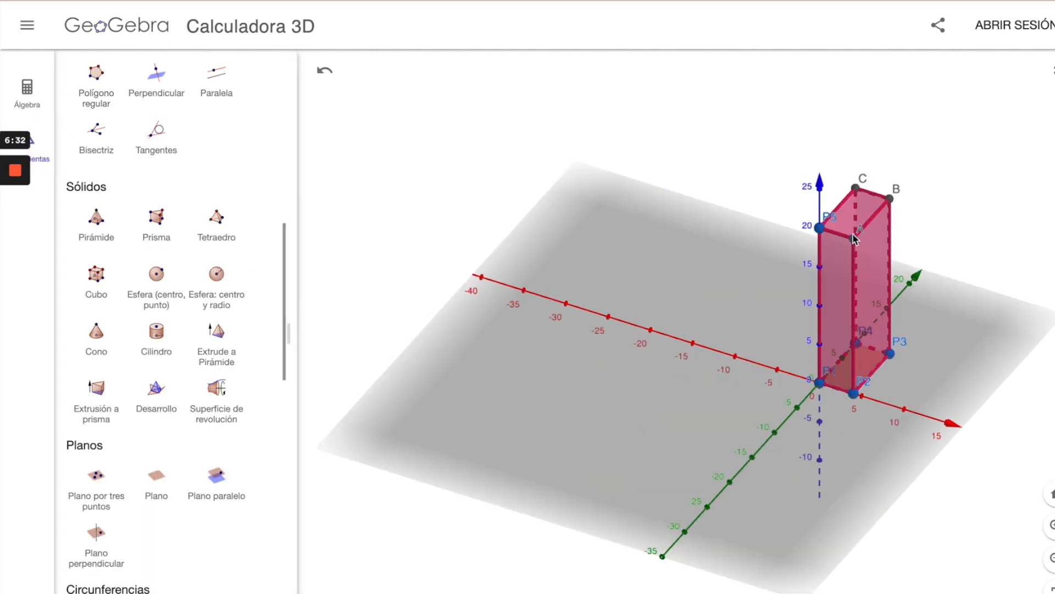
# - Colour the tower prism reddish brown and raise its opacity to a little over half
pyautogui.click(27, 92)
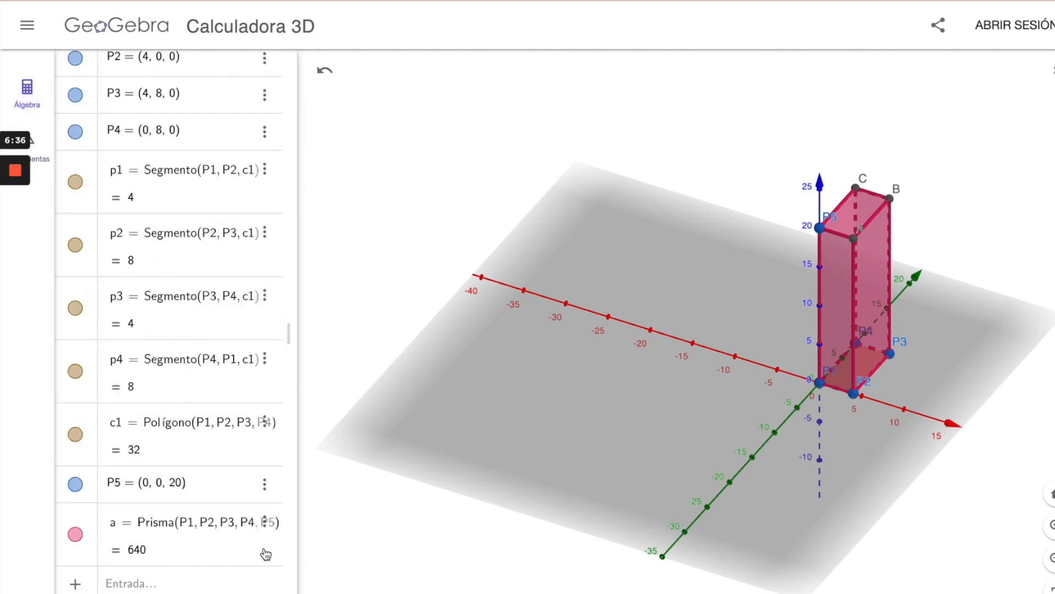
pyautogui.click(264, 523)
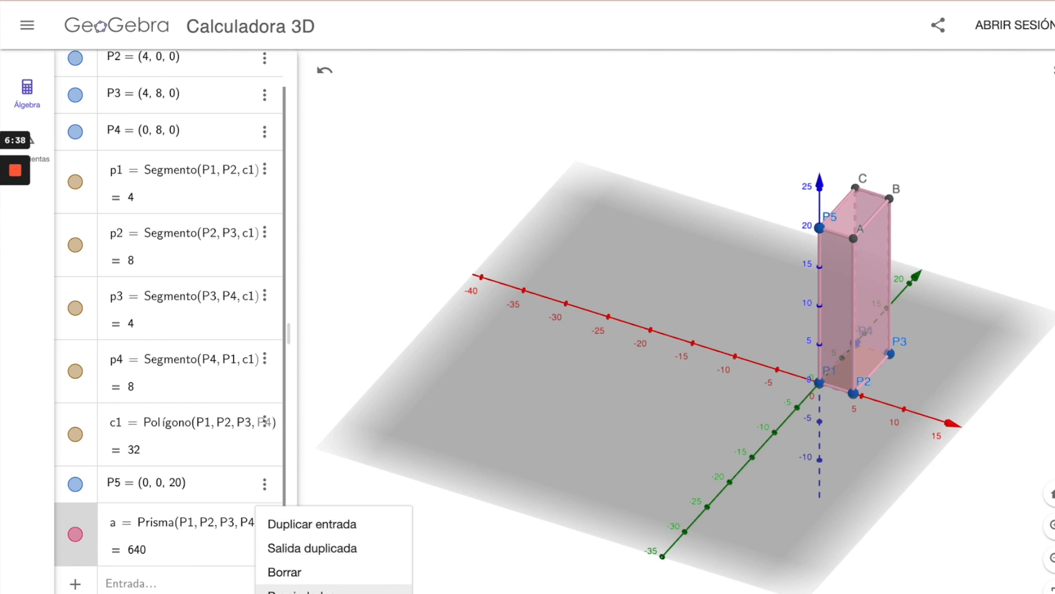
pyautogui.click(296, 588)
pyautogui.click(781, 64)
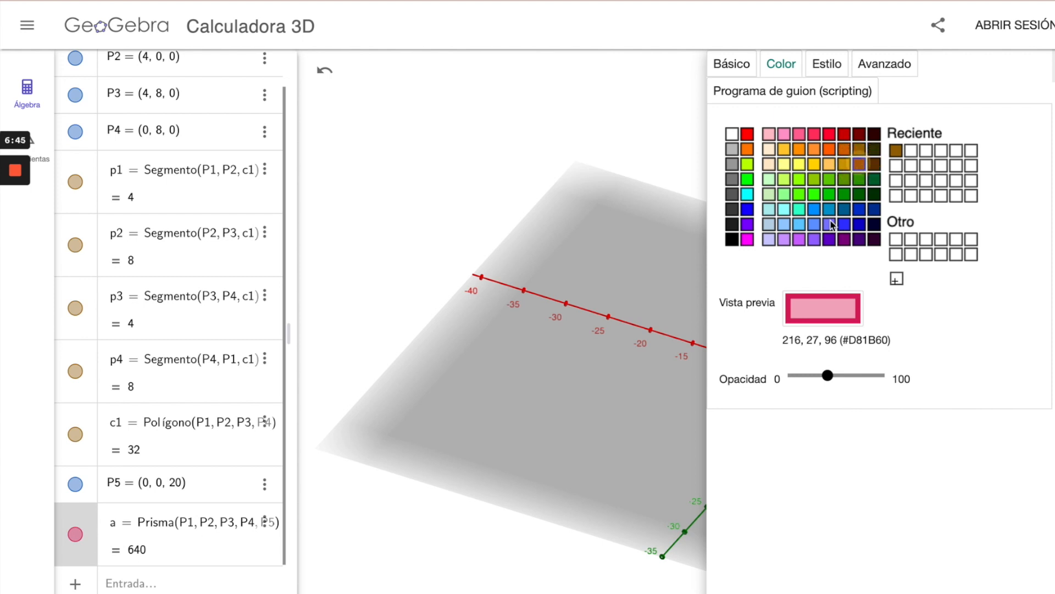
pyautogui.click(859, 164)
pyautogui.moveTo(830, 377); pyautogui.dragTo(848, 377)
# - Review the prism's hidden line style options and advanced settings, and close its properties
pyautogui.click(828, 65)
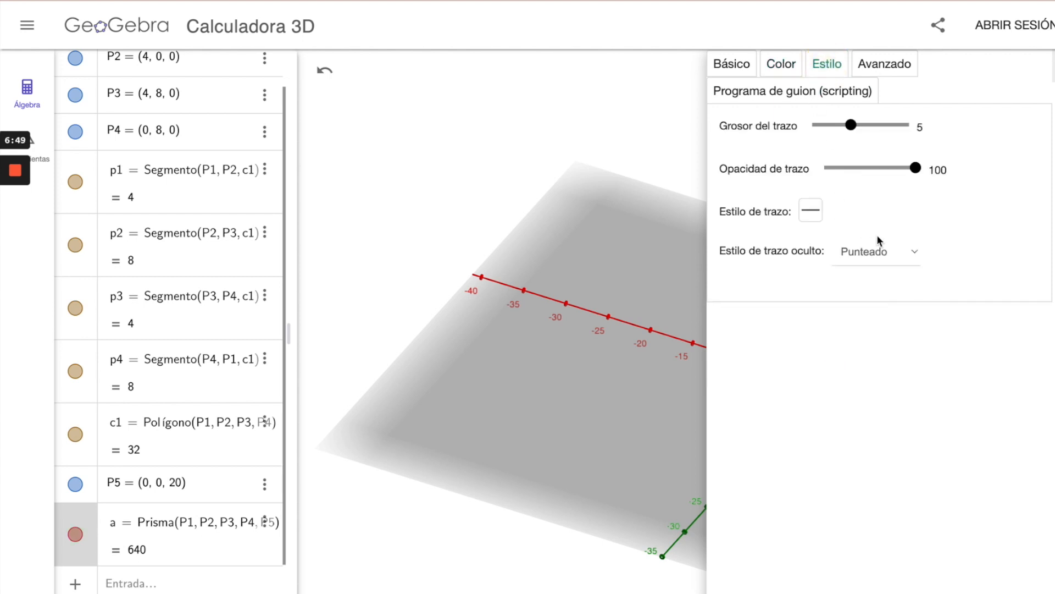
pyautogui.click(878, 248)
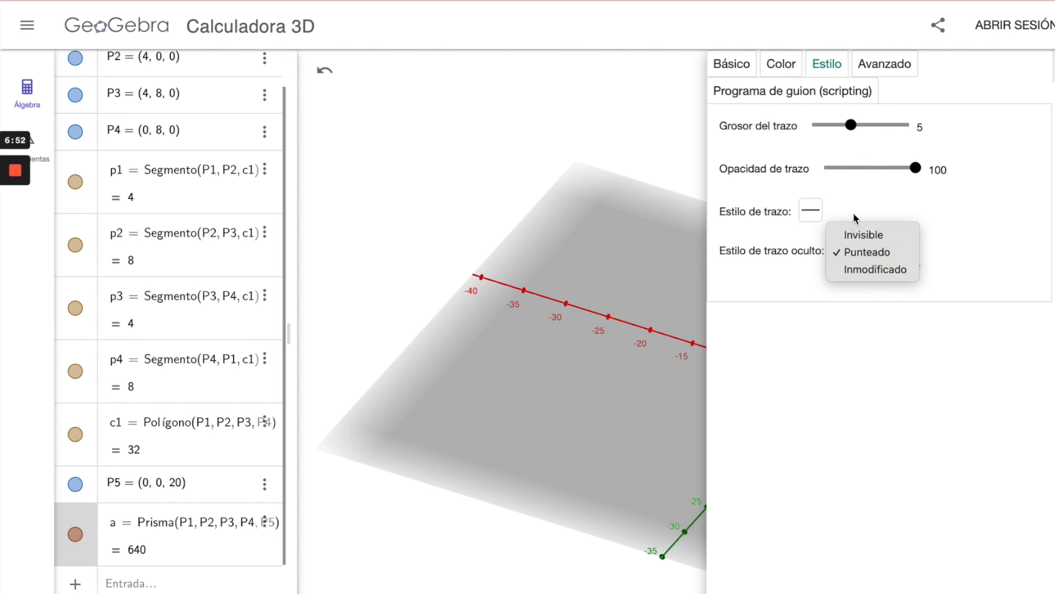
pyautogui.click(890, 197)
pyautogui.click(890, 63)
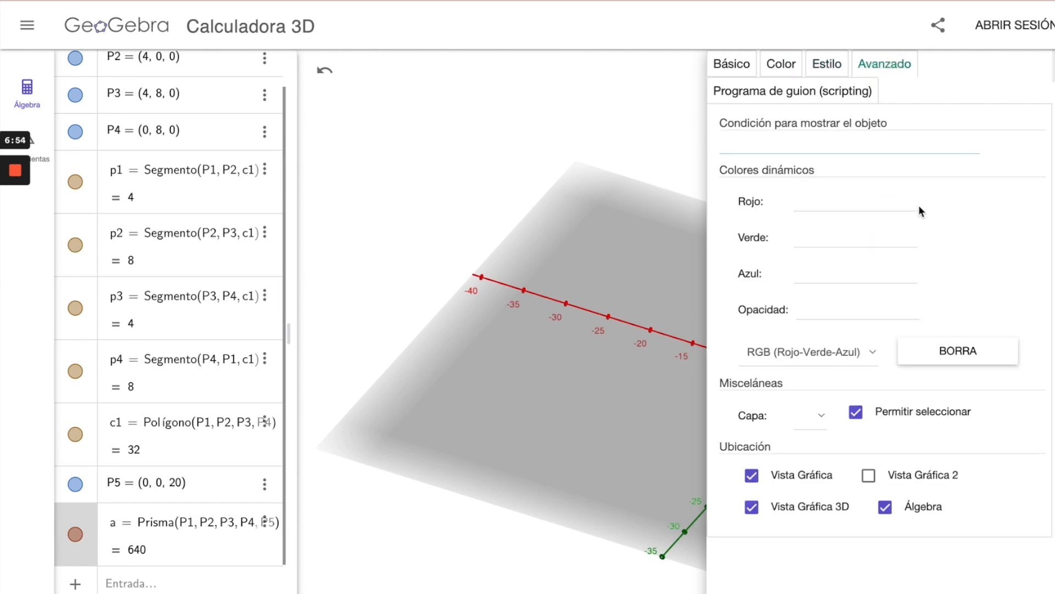
pyautogui.click(1054, 65)
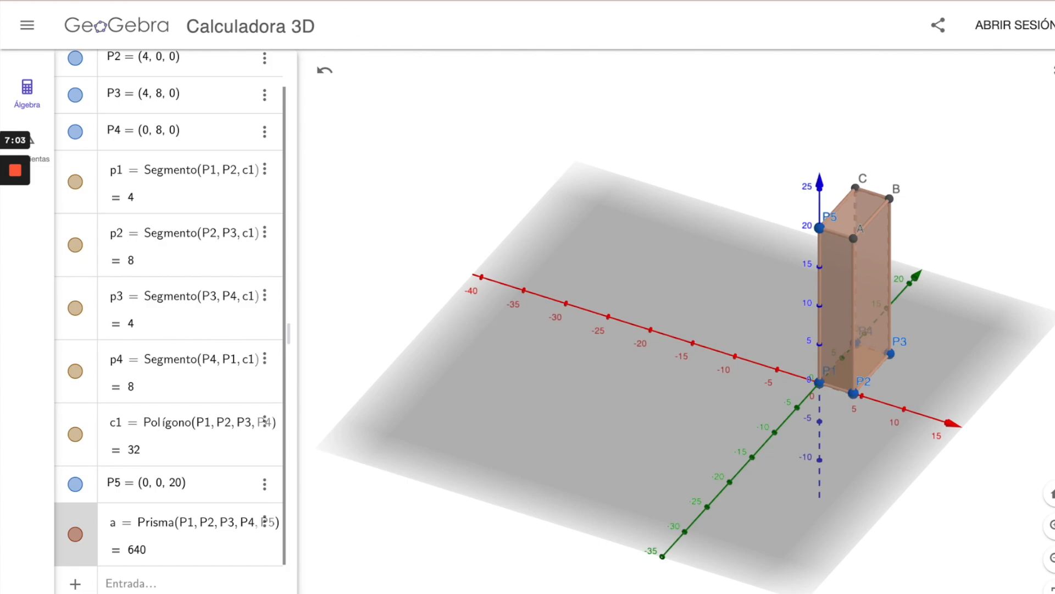
# - Check the roof specification in the Torre note in Google Keep and return to GeoGebra
pyautogui.click(402, 1)
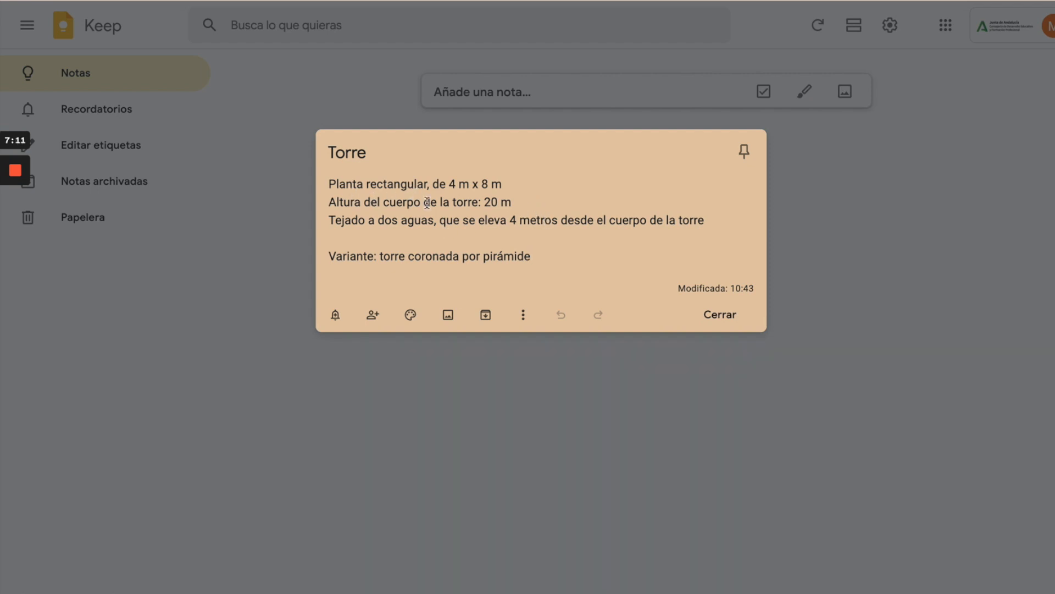
pyautogui.hotkey('ctrl', 'Tab')
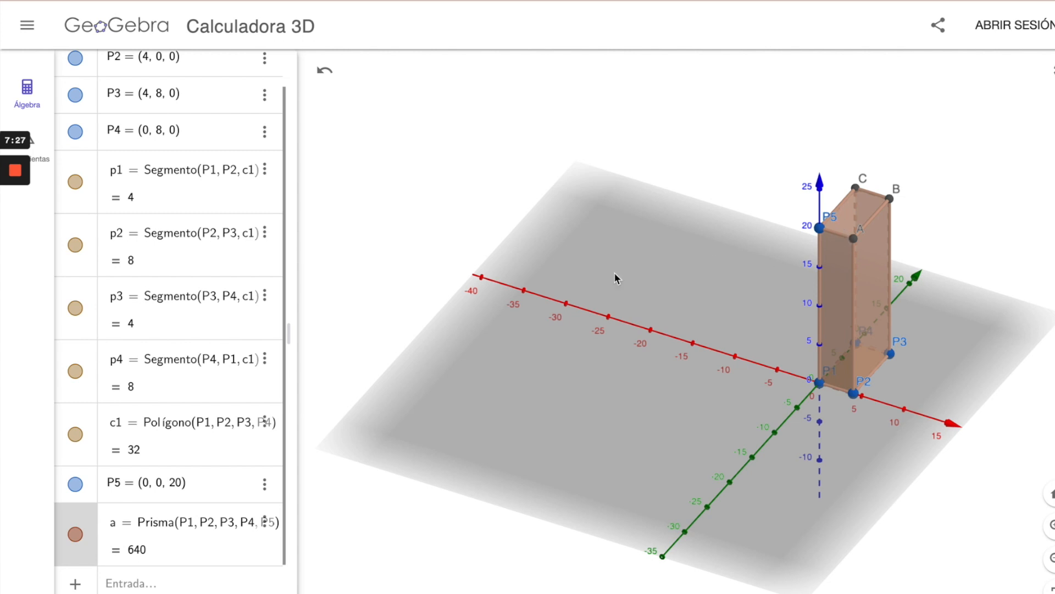
pyautogui.click(145, 586)
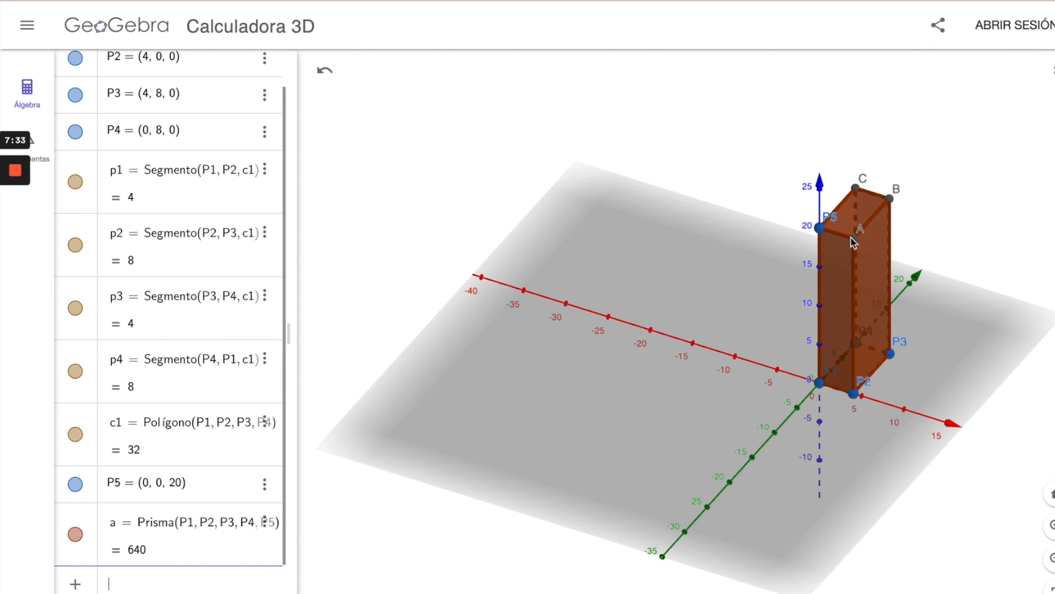
pyautogui.hotkey('alt', 'Tab')
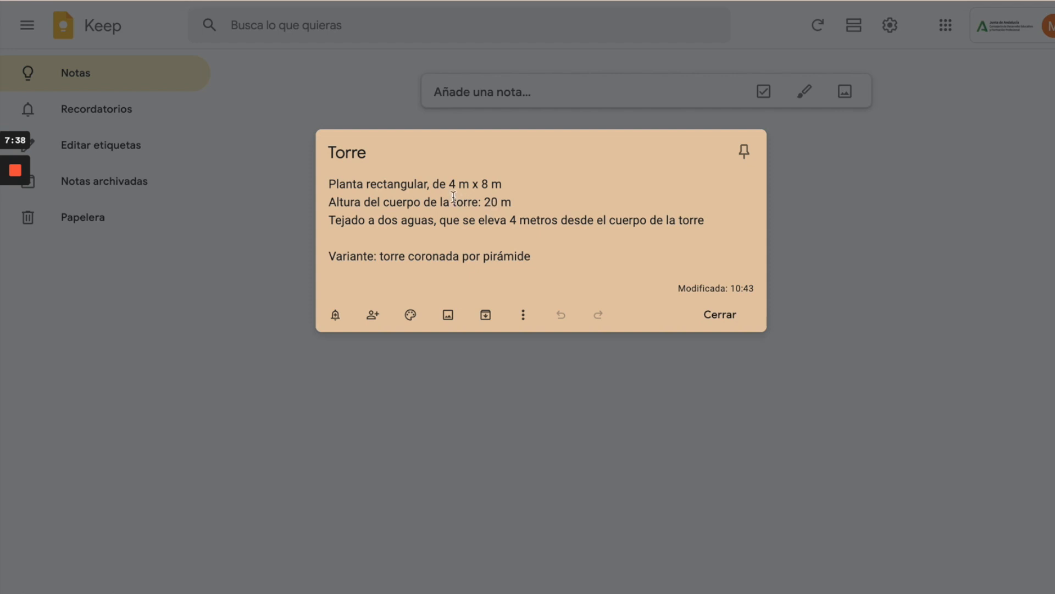
pyautogui.hotkey('alt', 'Tab')
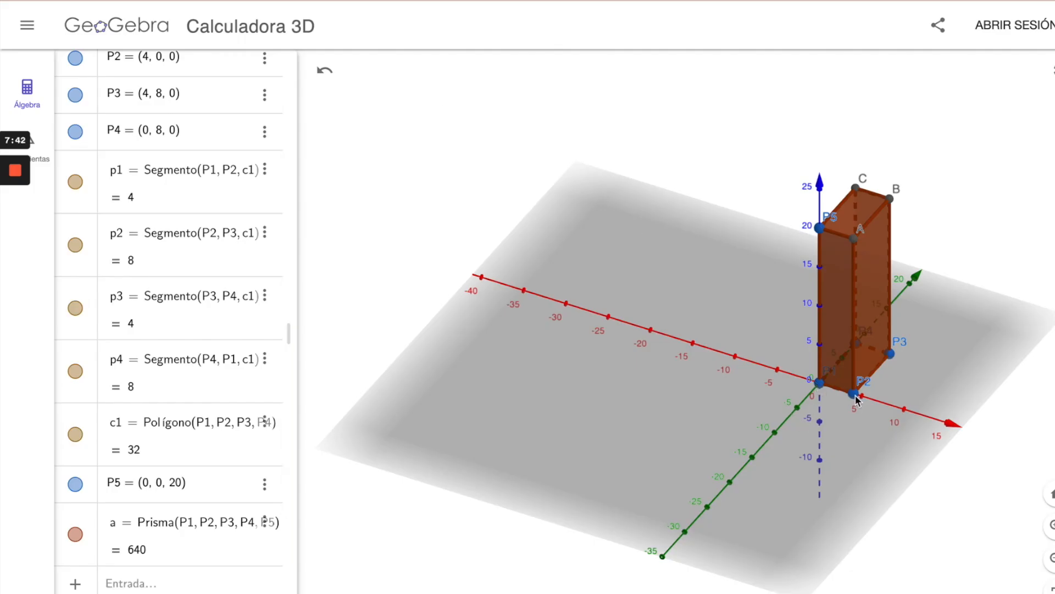
# - Add point P6 at (2, 0, 24) as the apex of the gable above the tower's front edge
pyautogui.click(147, 583)
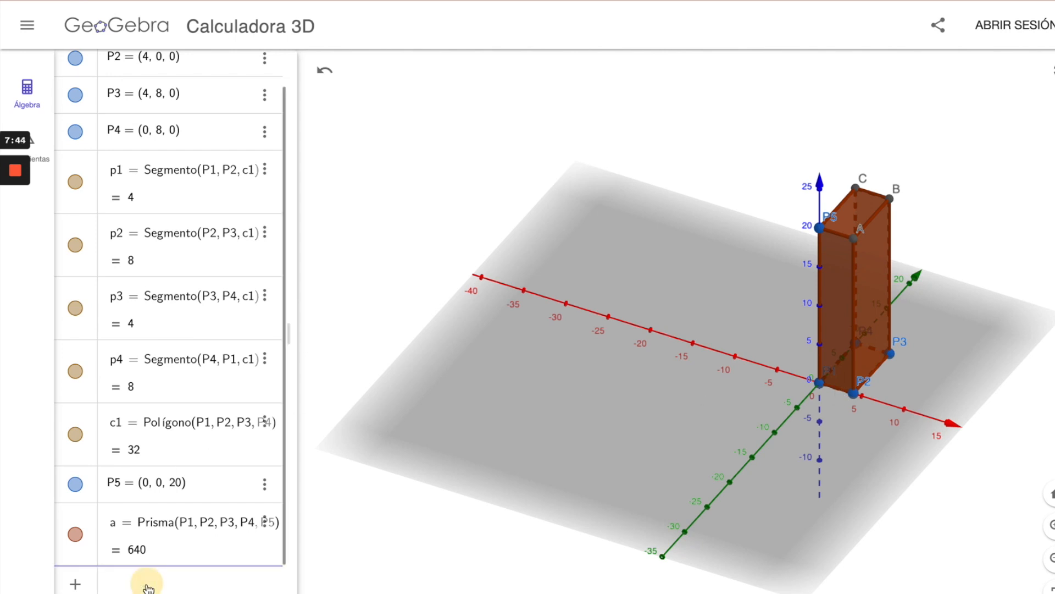
pyautogui.write('P')
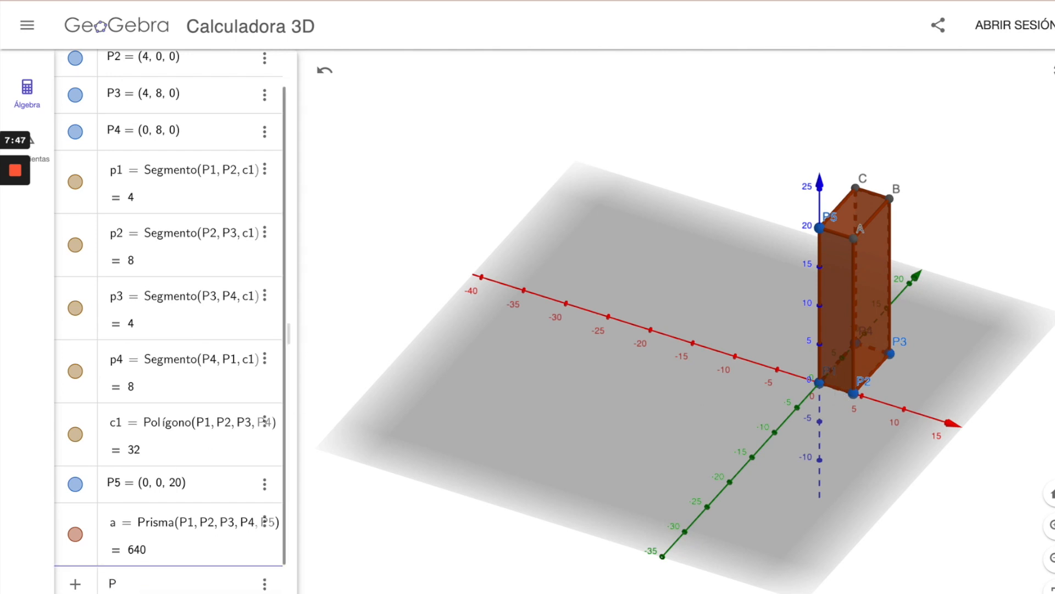
pyautogui.write('6 = (')
pyautogui.write('2,0')
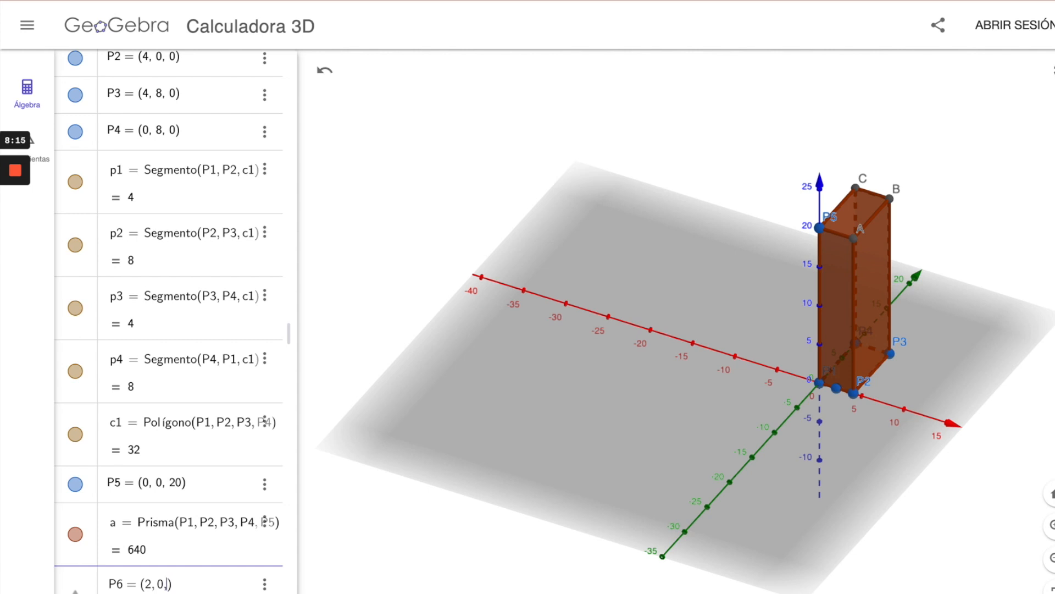
pyautogui.write('4')
pyautogui.press('Return')
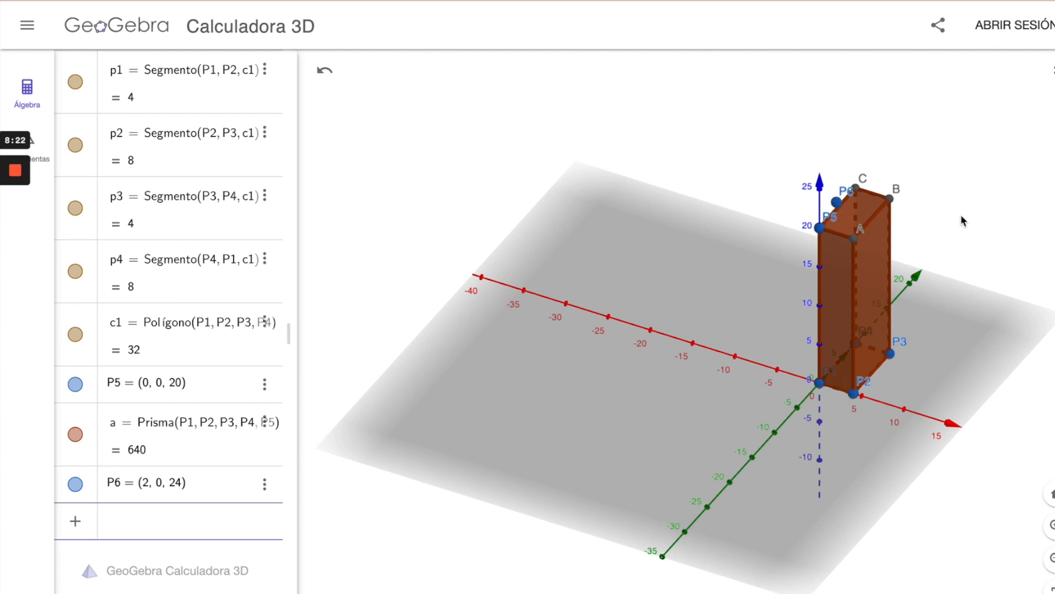
# - Build a triangular prism for the gable roof on P5, A, P6, extending along the tower's 8 m side to C
pyautogui.scroll(1, 960, 214)
pyautogui.scroll(-2, 945, 195)
pyautogui.scroll(3, 902, 322)
pyautogui.scroll(-2, 899, 298)
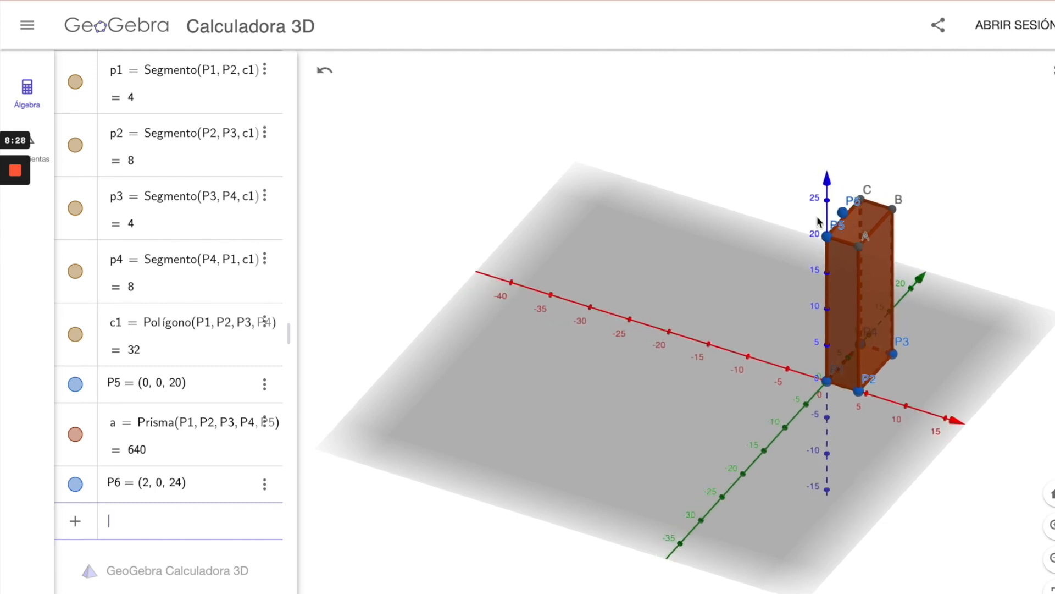
pyautogui.click(51, 160)
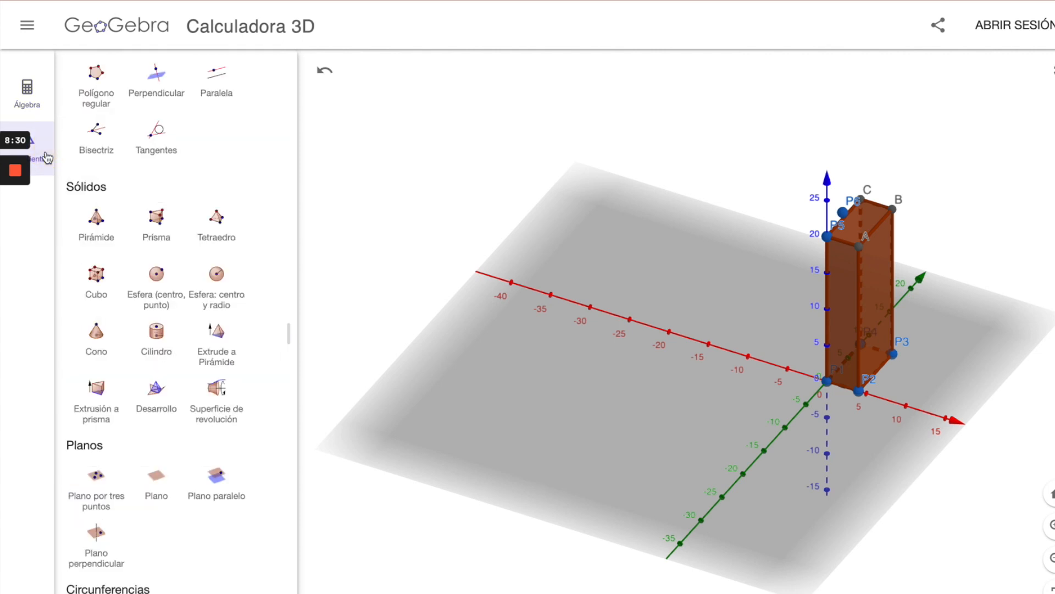
pyautogui.click(156, 219)
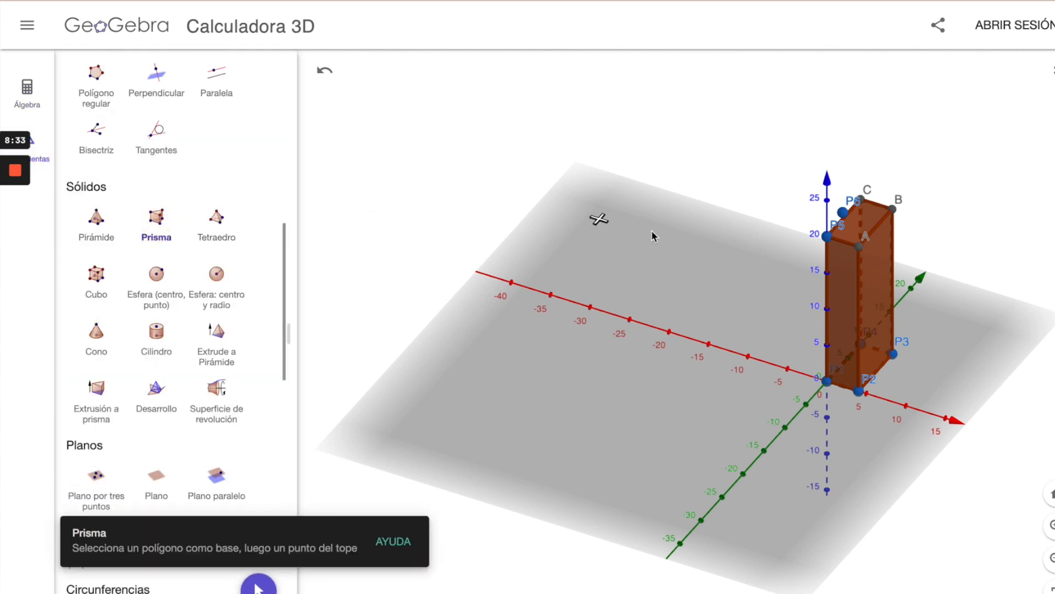
pyautogui.click(828, 237)
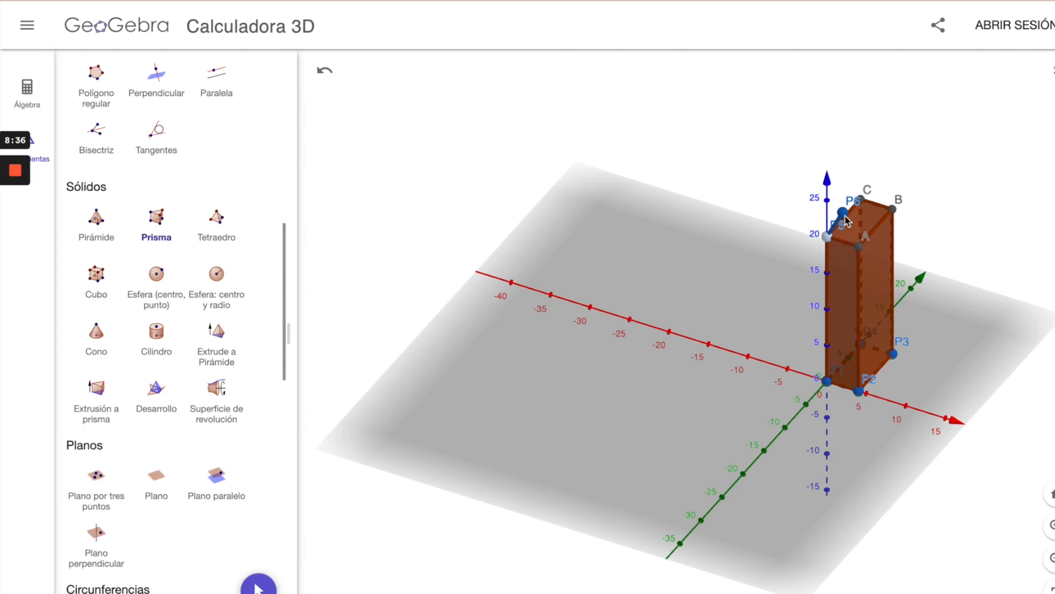
pyautogui.click(858, 246)
pyautogui.click(843, 213)
pyautogui.click(827, 237)
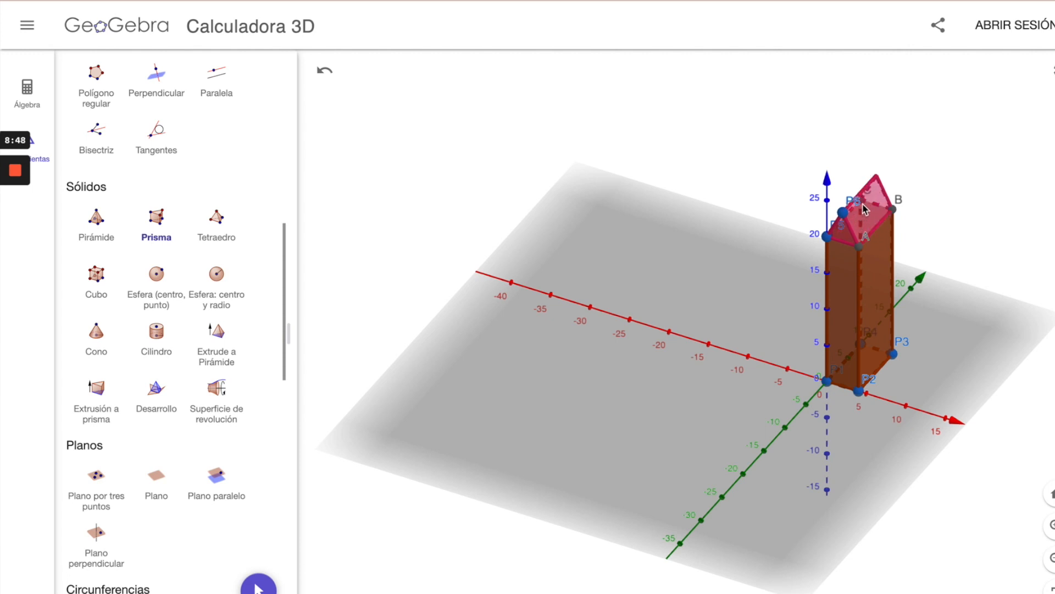
pyautogui.click(866, 209)
pyautogui.press('Escape')
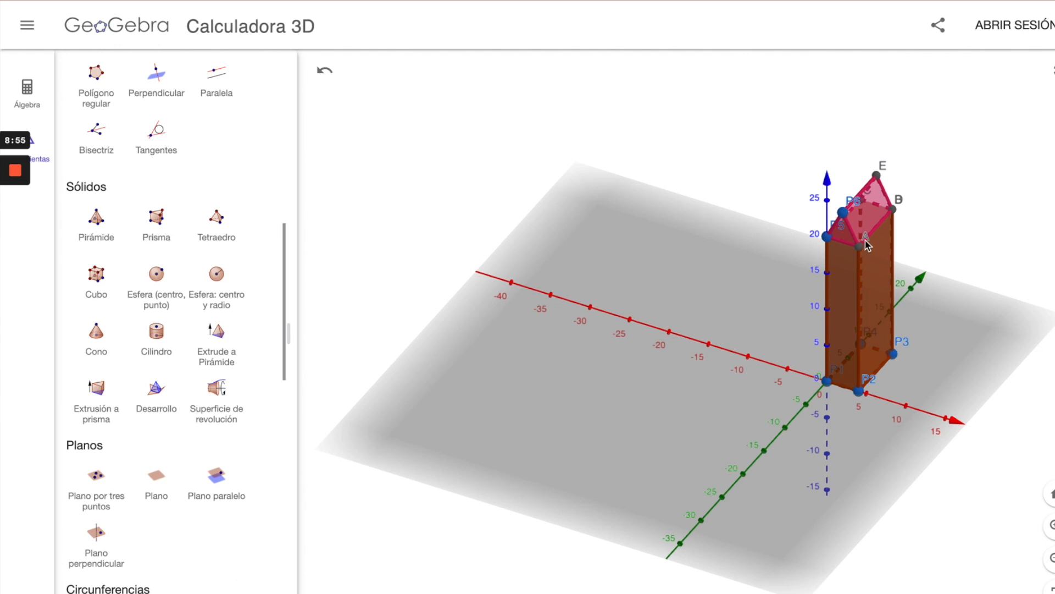
pyautogui.moveTo(974, 325); pyautogui.dragTo(974, 267)
pyautogui.moveTo(722, 443)
pyautogui.mouseDown()
pyautogui.moveTo(631, 423)
pyautogui.moveTo(719, 424)
pyautogui.moveTo(716, 438)
pyautogui.moveTo(617, 419)
pyautogui.moveTo(738, 430)
pyautogui.mouseUp()
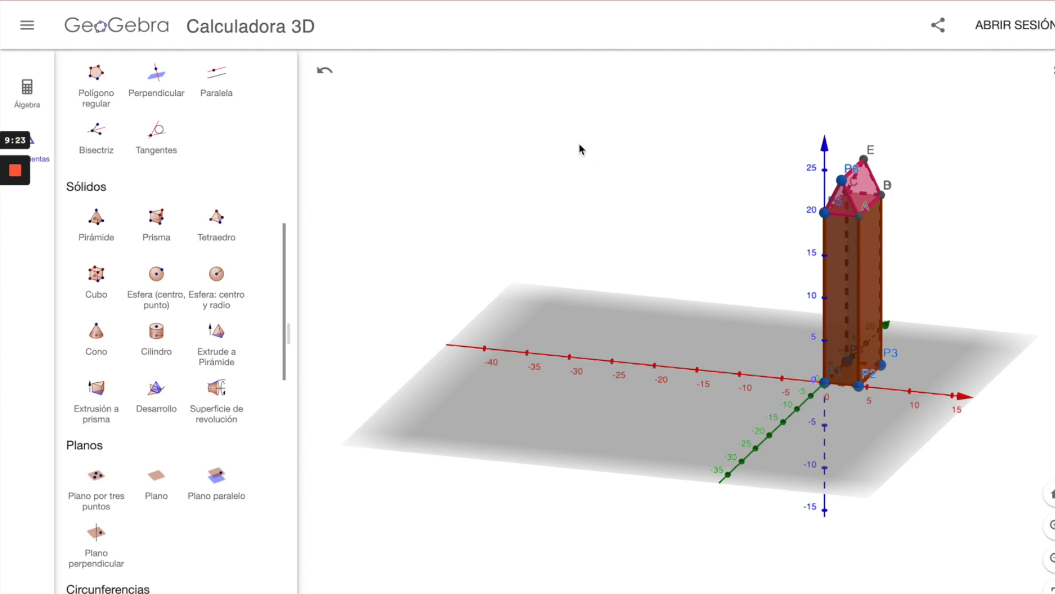
# - Undo the gable roof, P6 and the tower body, and rebuild the body prism on base P1, P4, P3, P2 up to P5
pyautogui.click(325, 72)
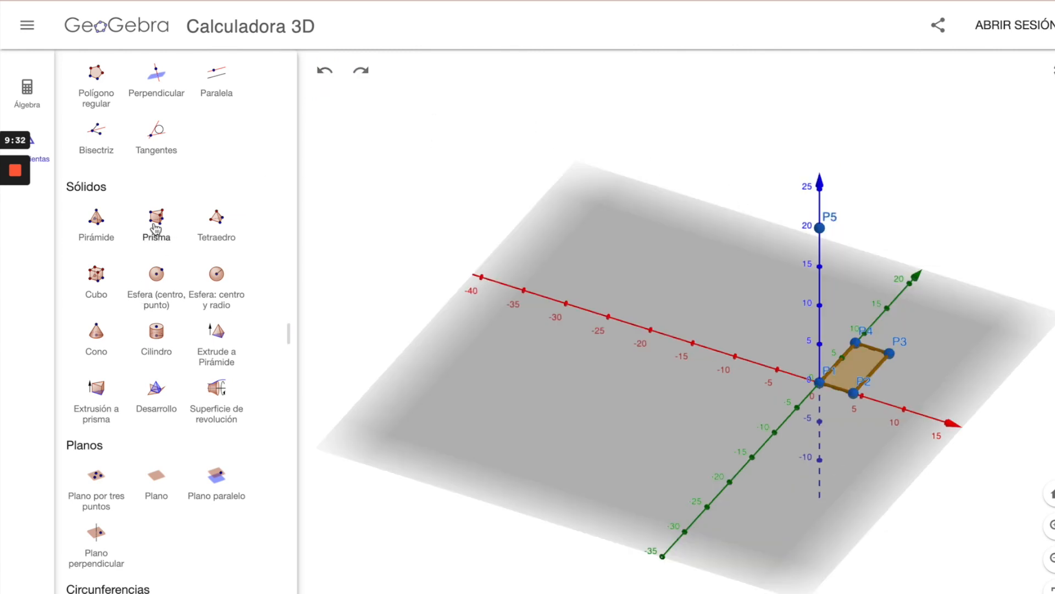
pyautogui.click(156, 223)
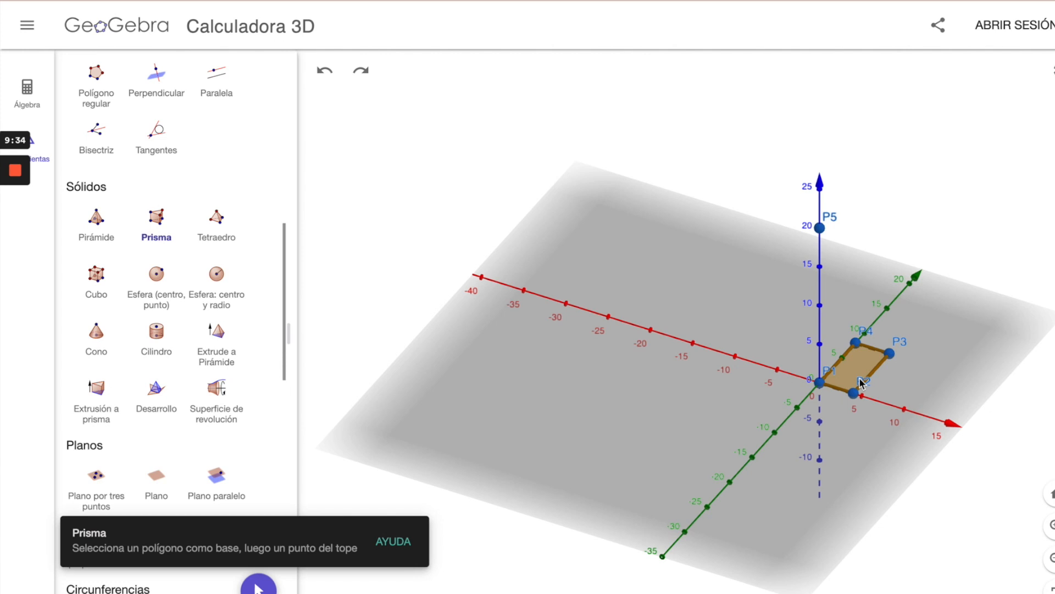
pyautogui.click(820, 382)
pyautogui.click(856, 343)
pyautogui.click(889, 353)
pyautogui.click(853, 392)
pyautogui.click(819, 382)
pyautogui.click(819, 318)
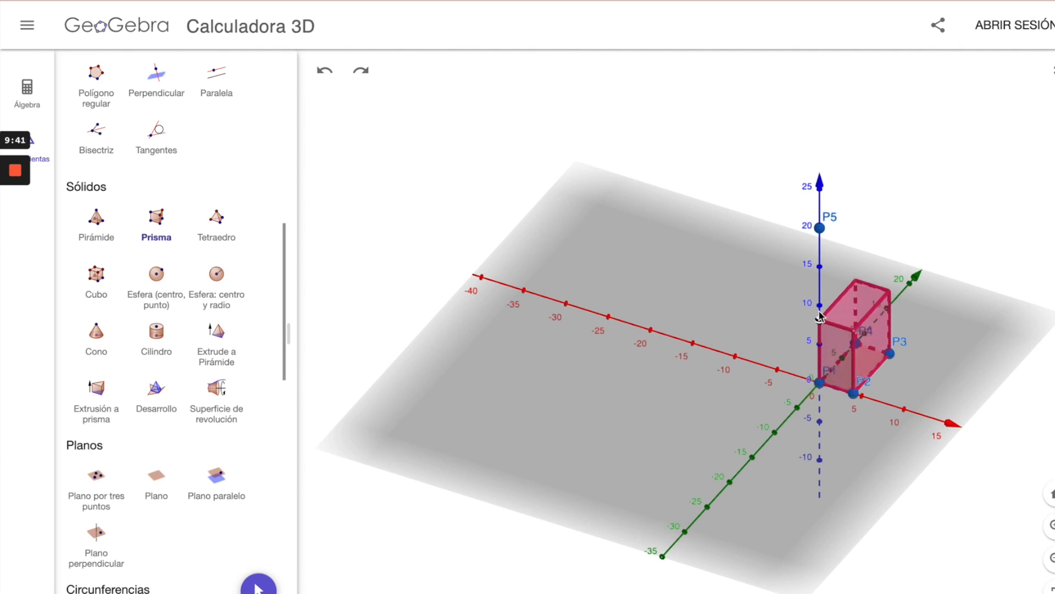
pyautogui.click(819, 228)
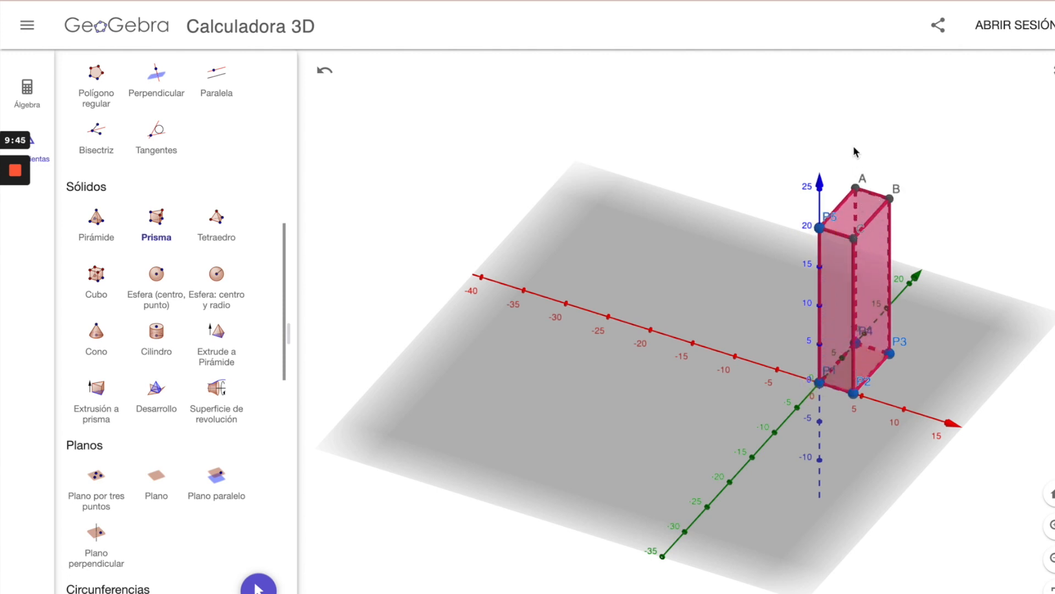
# - Check the roof variant in the Torre note in Google Keep and return to GeoGebra
pyautogui.click(550, 0)
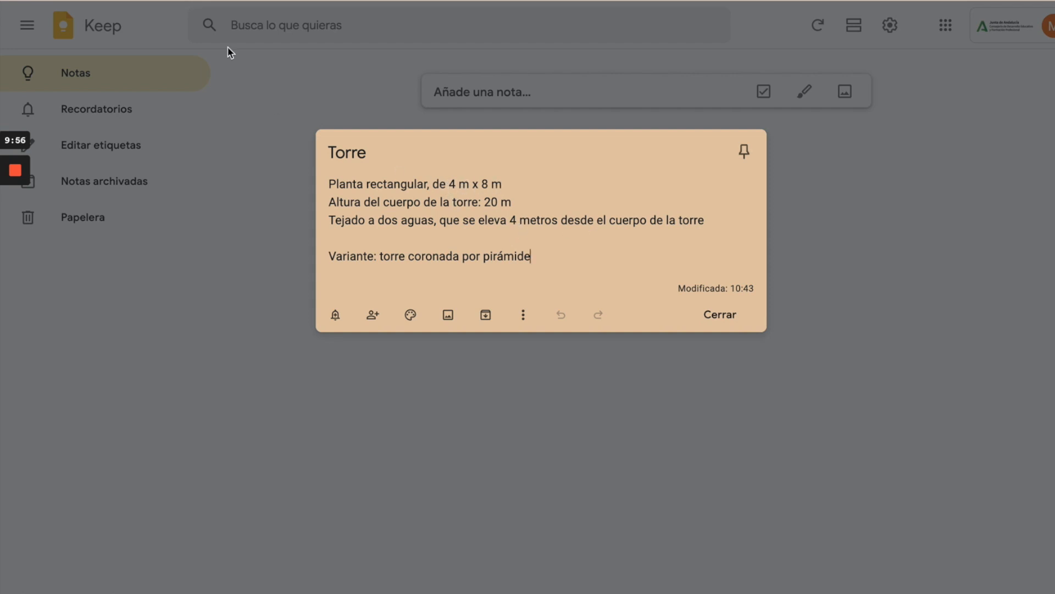
pyautogui.click(270, 1)
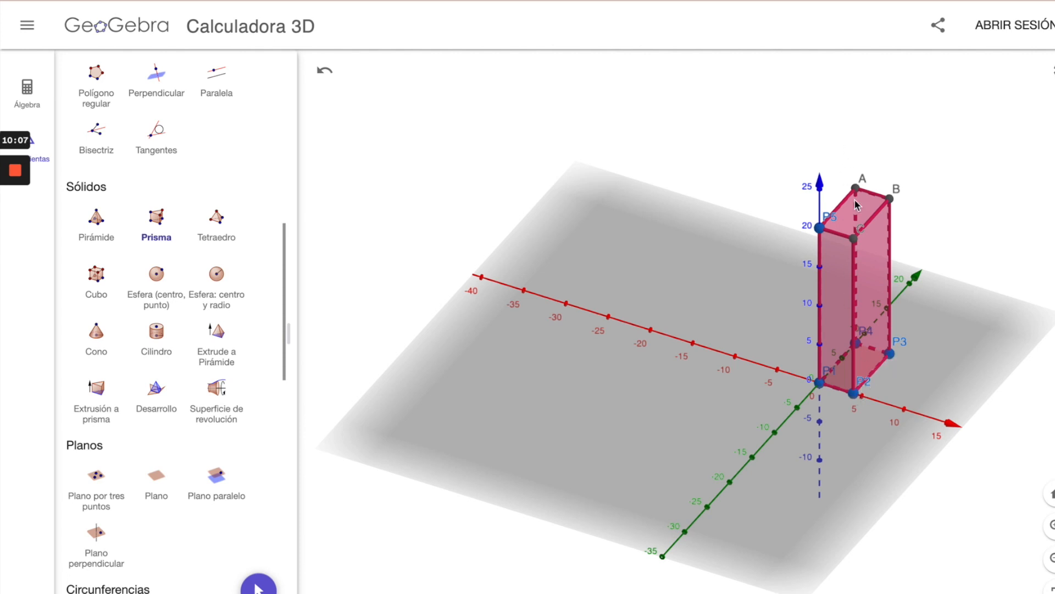
pyautogui.moveTo(976, 239)
pyautogui.mouseDown()
pyautogui.moveTo(965, 242)
pyautogui.moveTo(972, 226)
pyautogui.mouseUp()
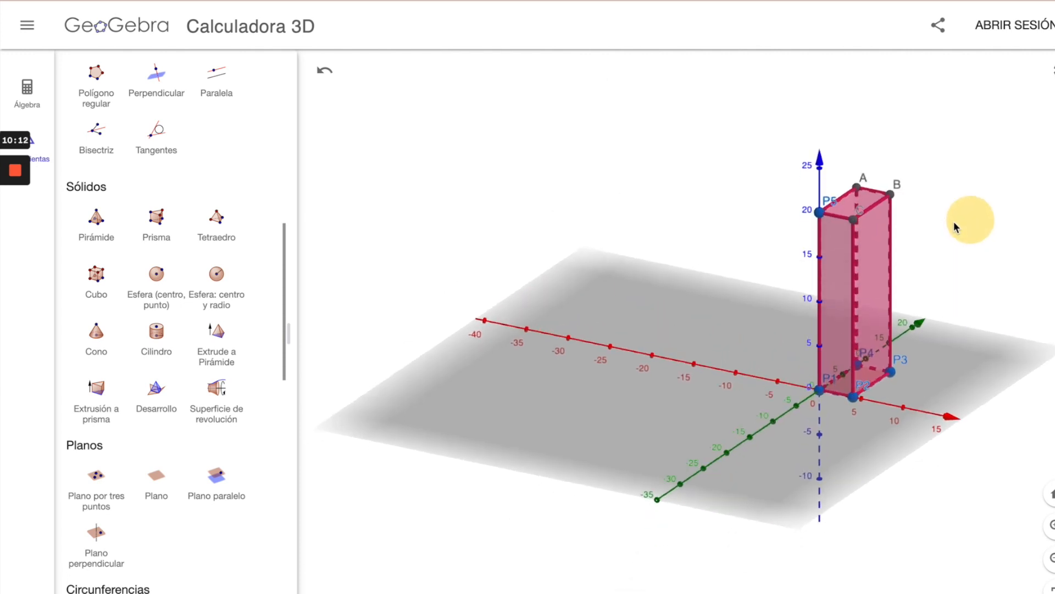
# - Add point P6 at (2, 4, 24), centred above the tower body, as the pyramid roof's apex
pyautogui.click(47, 99)
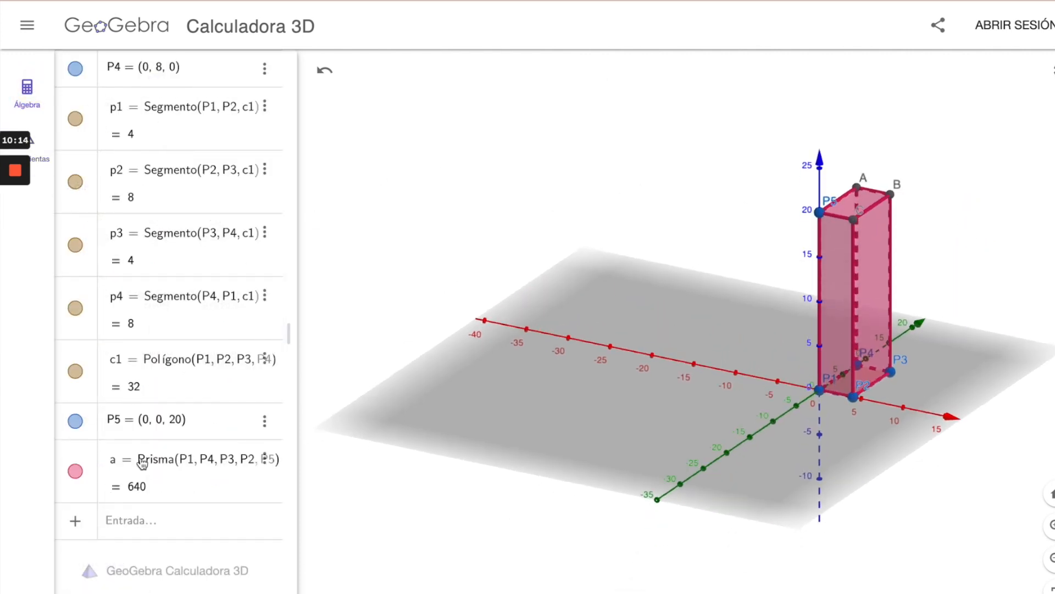
pyautogui.click(146, 521)
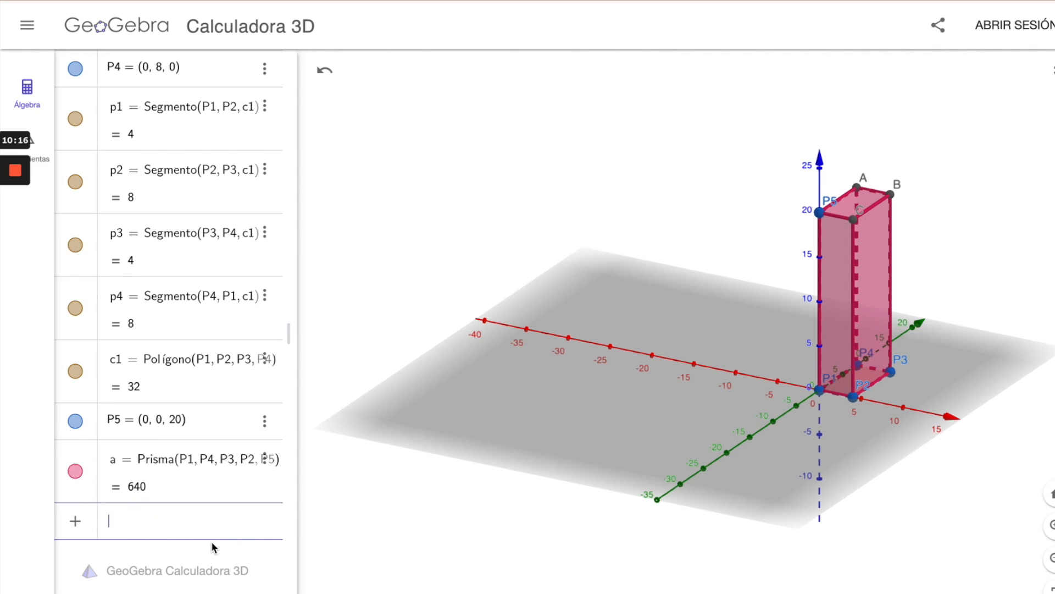
pyautogui.write('P')
pyautogui.write('&')
pyautogui.write('=(')
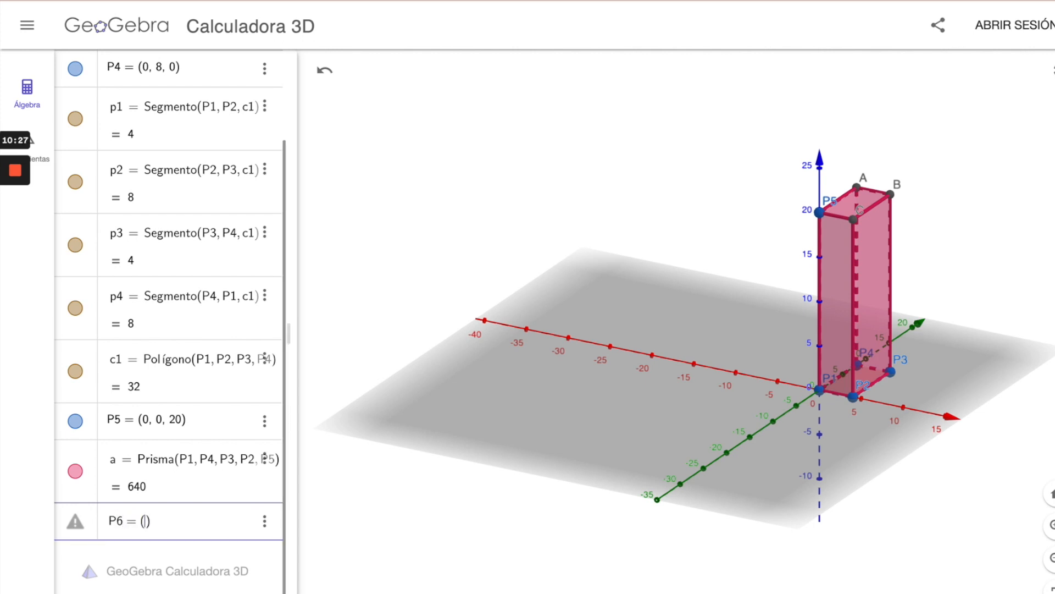
pyautogui.write('2,')
pyautogui.write('4')
pyautogui.write(',24')
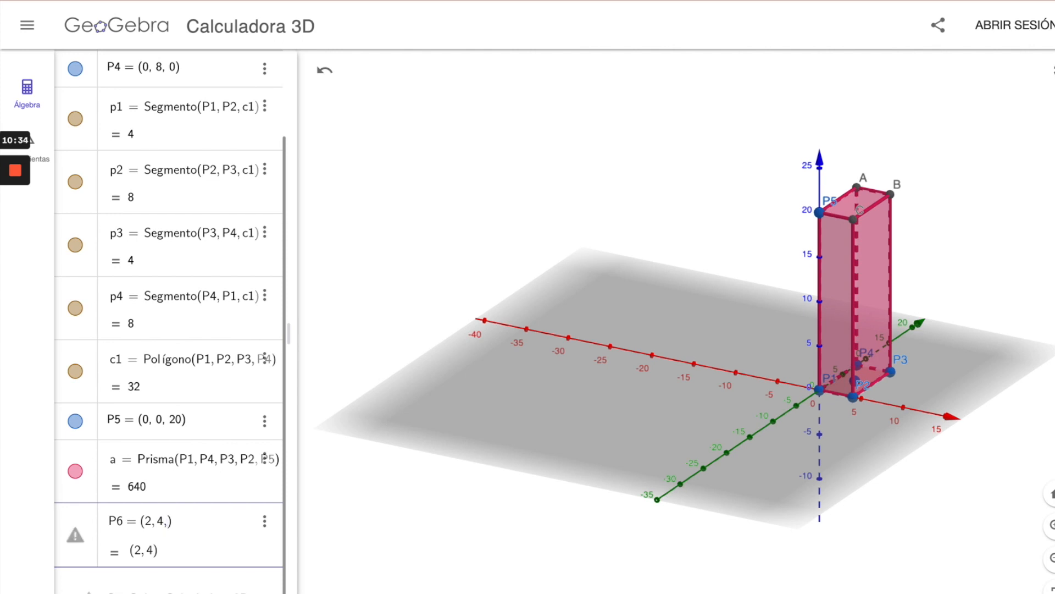
pyautogui.press('Return')
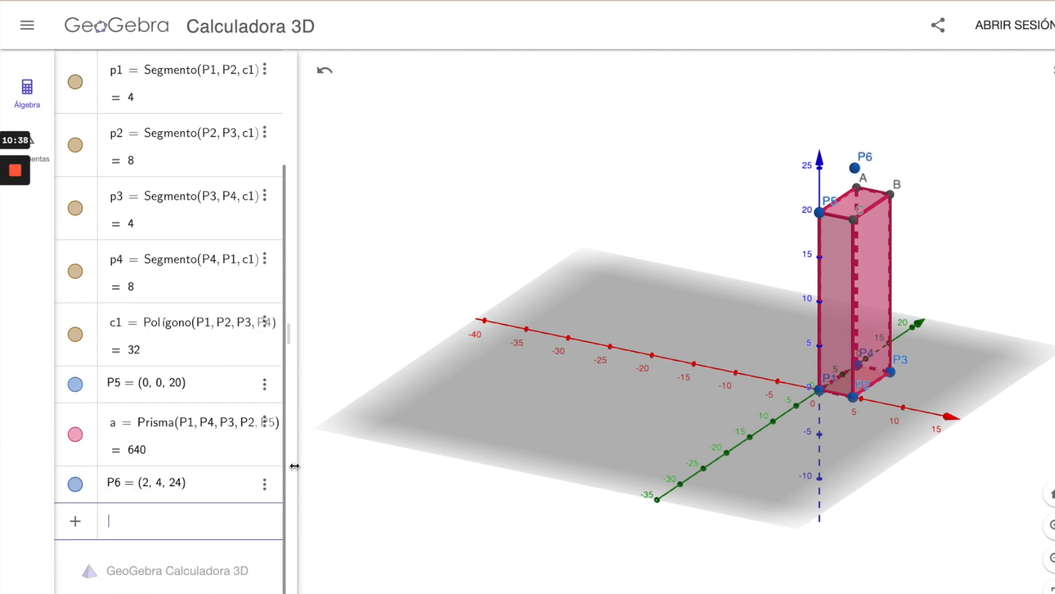
# - Build a pyramid roof on the tower's upper face P5, C, B, A with its apex at P6
pyautogui.click(40, 155)
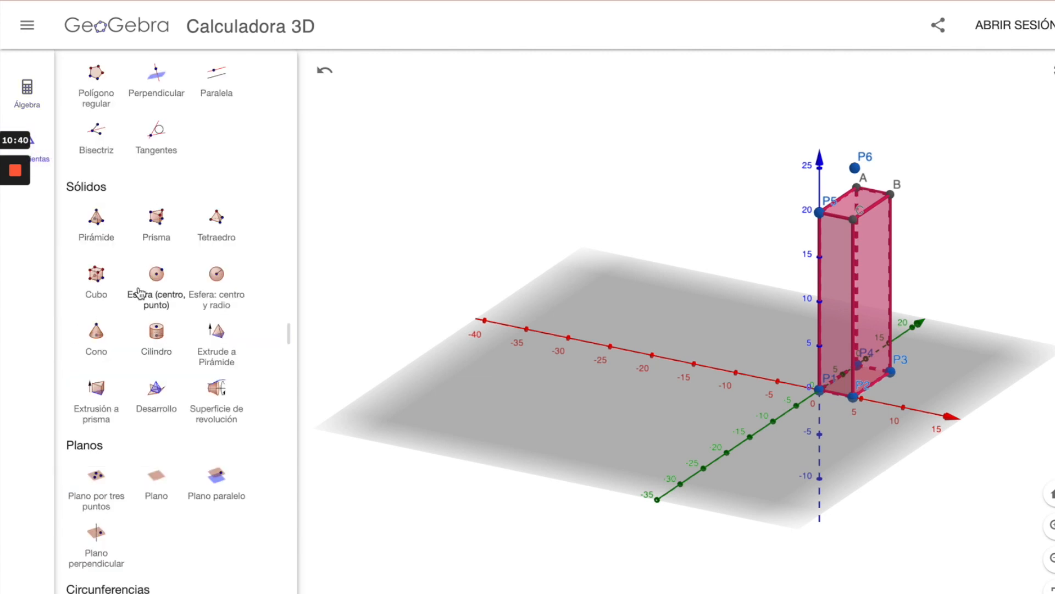
pyautogui.click(96, 223)
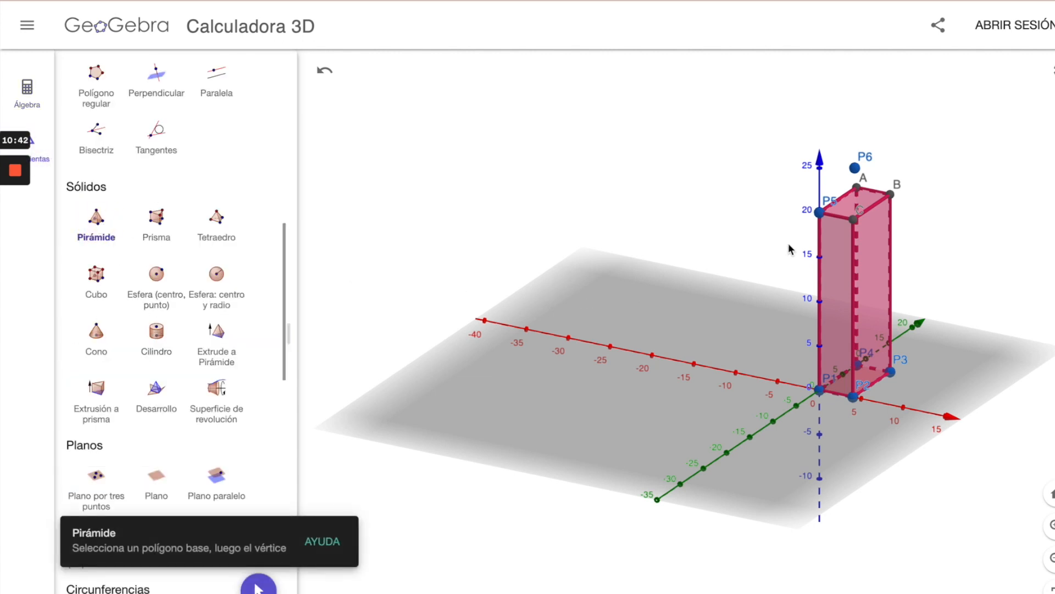
pyautogui.click(830, 211)
pyautogui.click(853, 218)
pyautogui.click(891, 195)
pyautogui.click(857, 187)
pyautogui.click(820, 213)
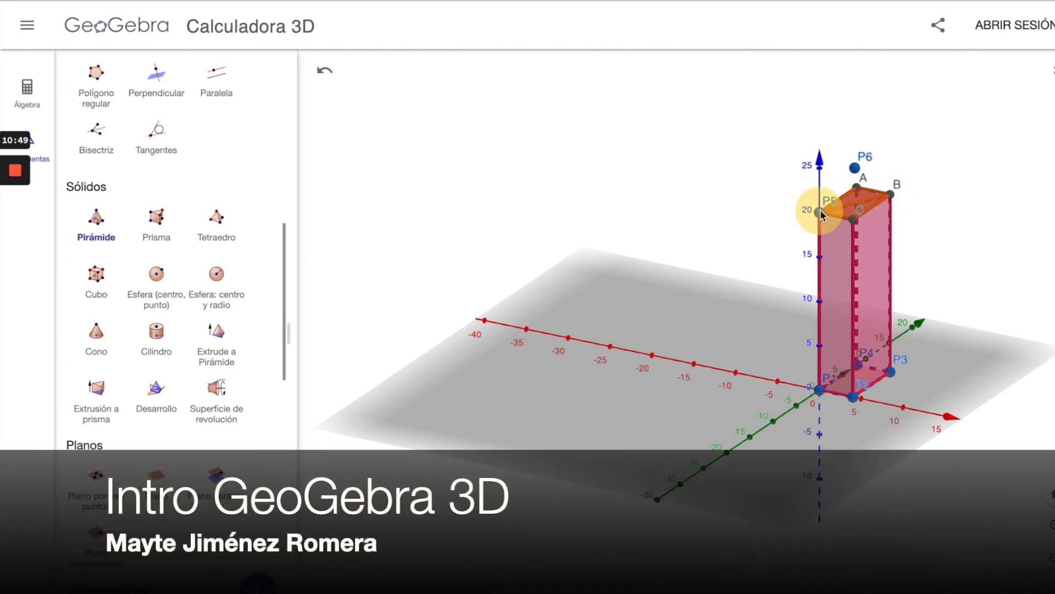
pyautogui.click(854, 169)
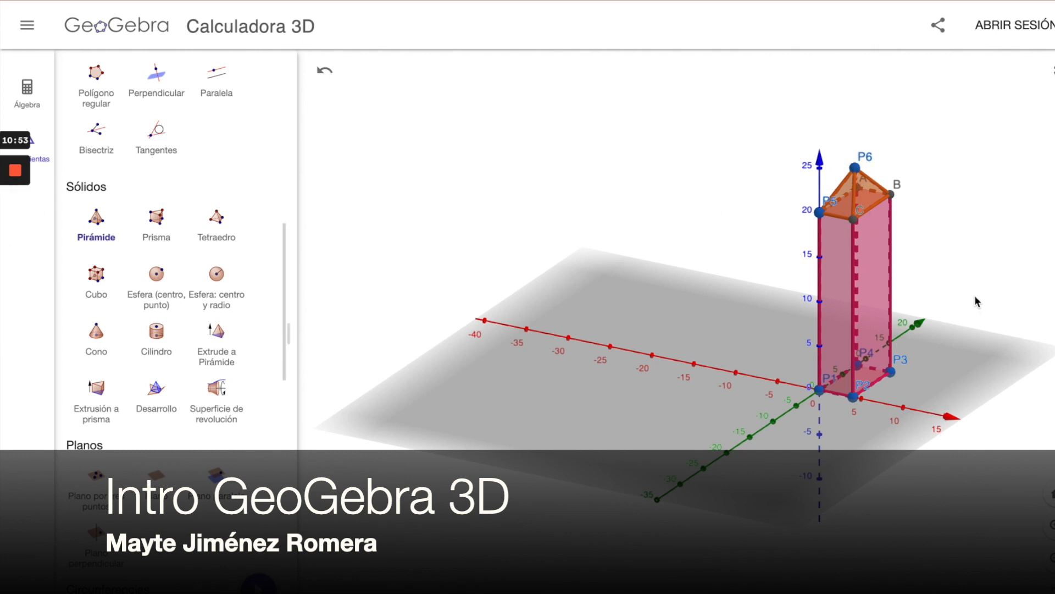
pyautogui.press('Escape')
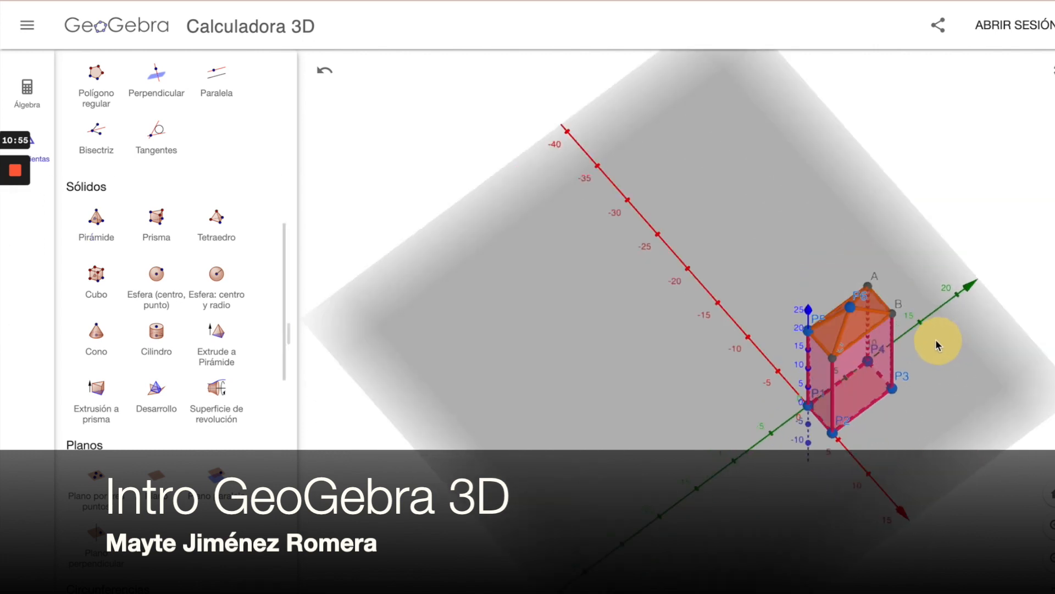